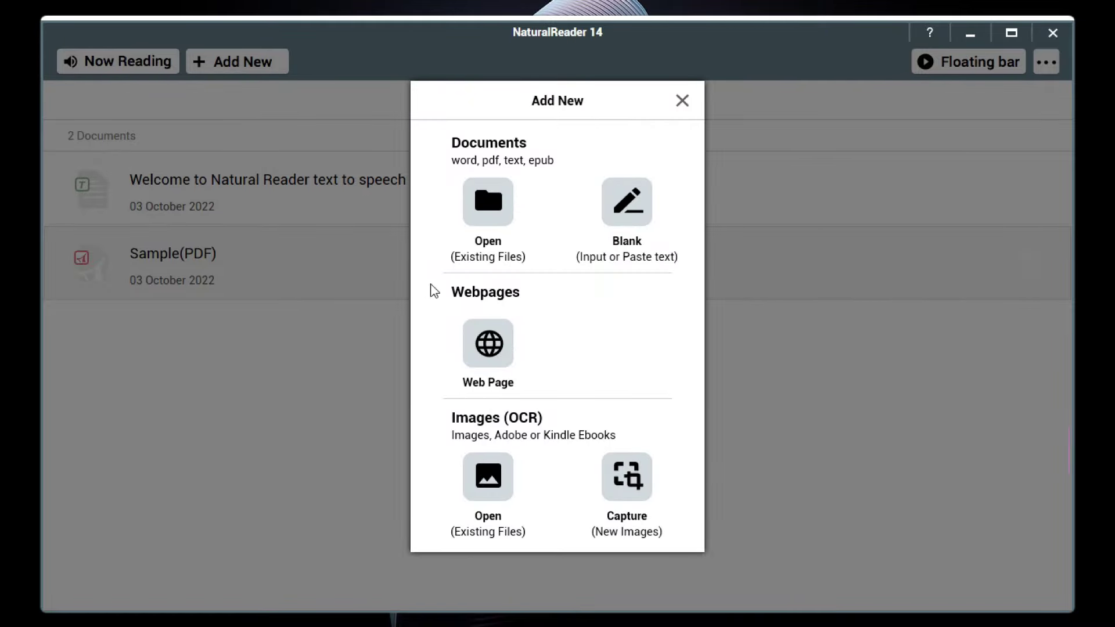
Step: Create a blank document containing the two-paragraph Reserve Bank of India repo rate article and play part of it aloud
left_click(637, 241)
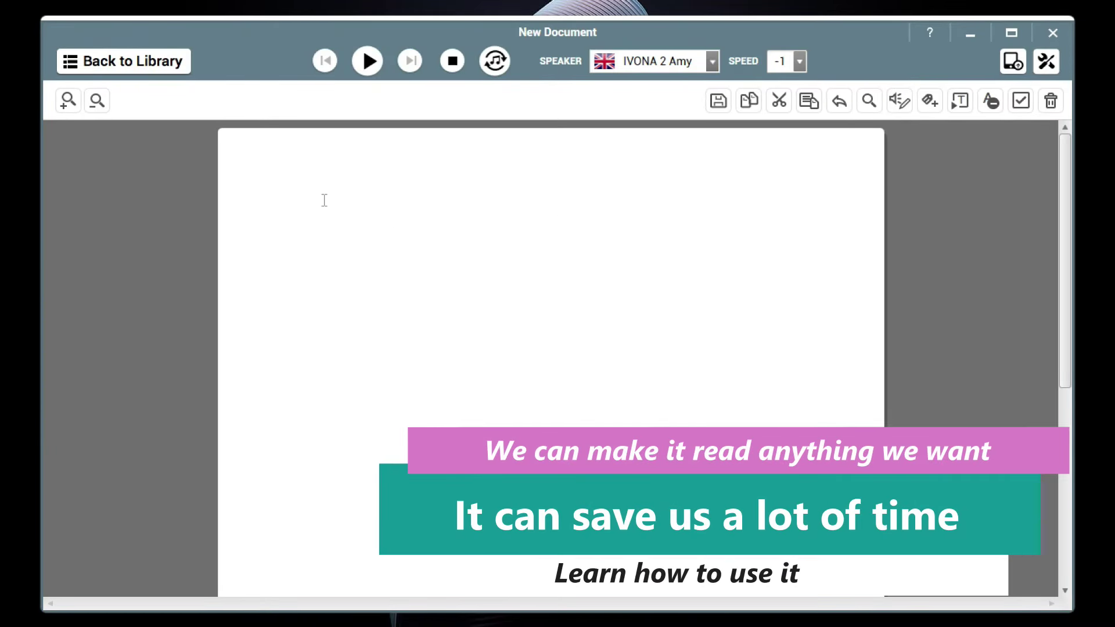
type("here is no immediate respite for the borrowers from rising interest rates as the Reserve Bank of India (RBI) in its monetary policy meeting held on September 30, decided to increase the repo rate again by 0.5% to 5.9%. This is the fourth repo rate hike within 5 months in a series of hikes which started on May 4 this year.  Existing borrowers, who have taken loans on floating rate basis such as home loans, will see their EMIs go up further. Most of the new borrowers, whether servicing fixed or floating rate loans, will need to pay higher EMIs for their loans as and when the banks pass on the latest policy rate hike.")
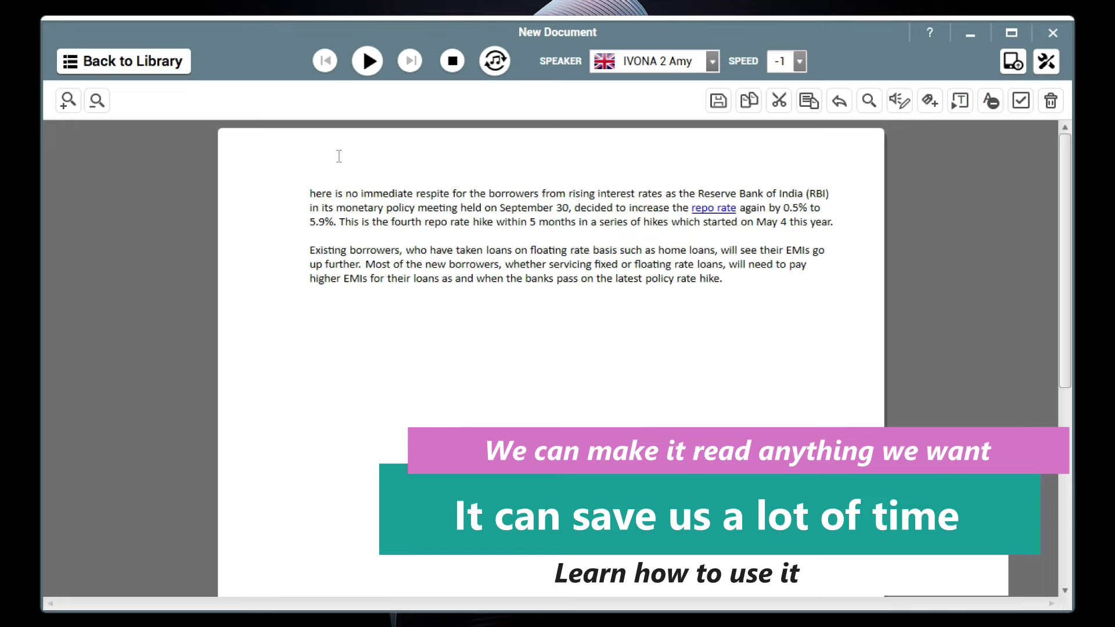
left_click(368, 74)
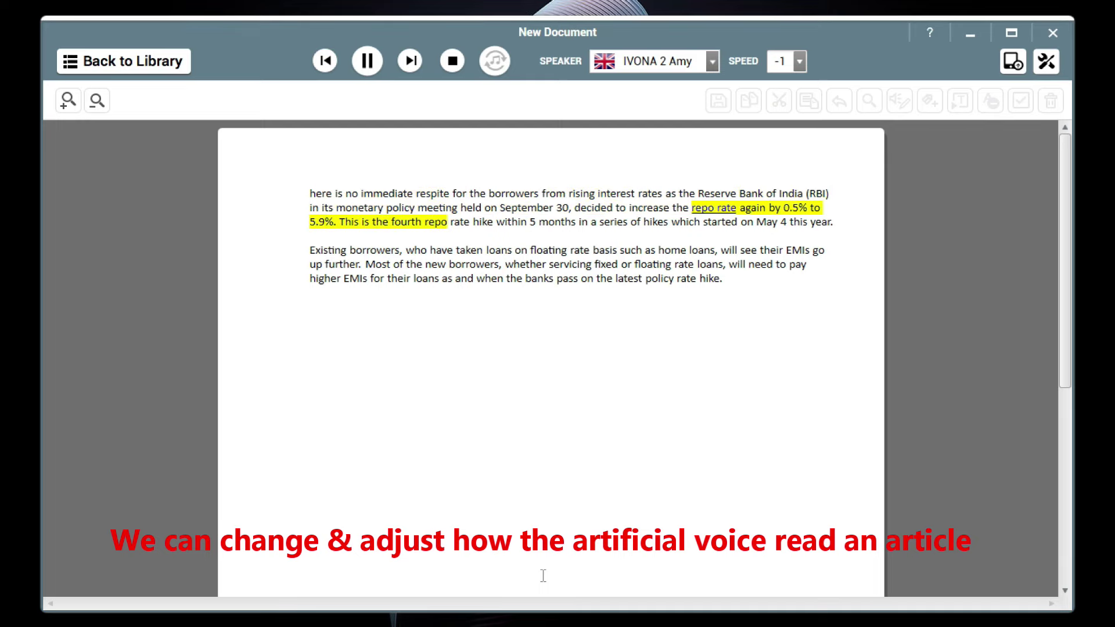
left_click(452, 60)
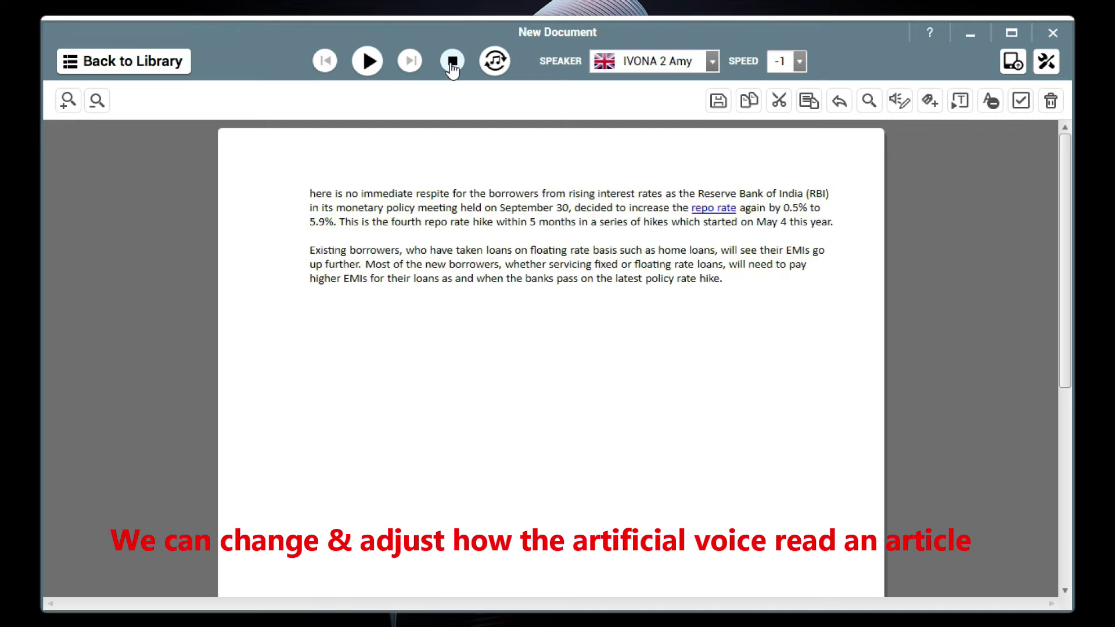
Step: Insert commas after "immediate", "borrowers", "rates", "India", "meeting", "again", "hike", "months" and "hikes" in the first paragraph, and play the text aloud
left_click(415, 196)
type(",")
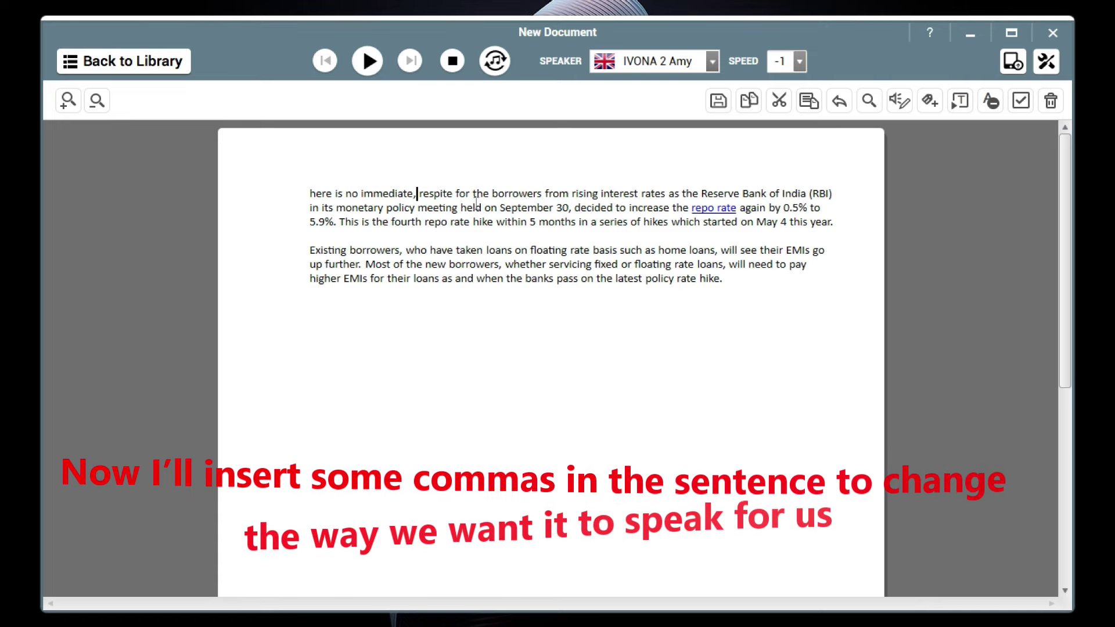
left_click(544, 195)
type(",")
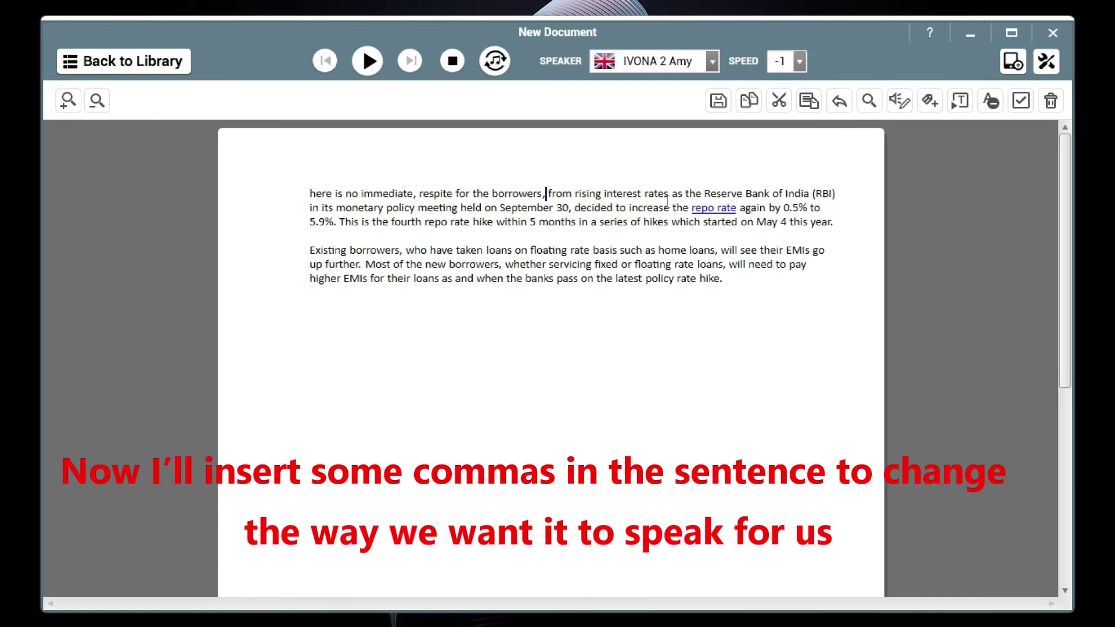
left_click(669, 198)
type(",")
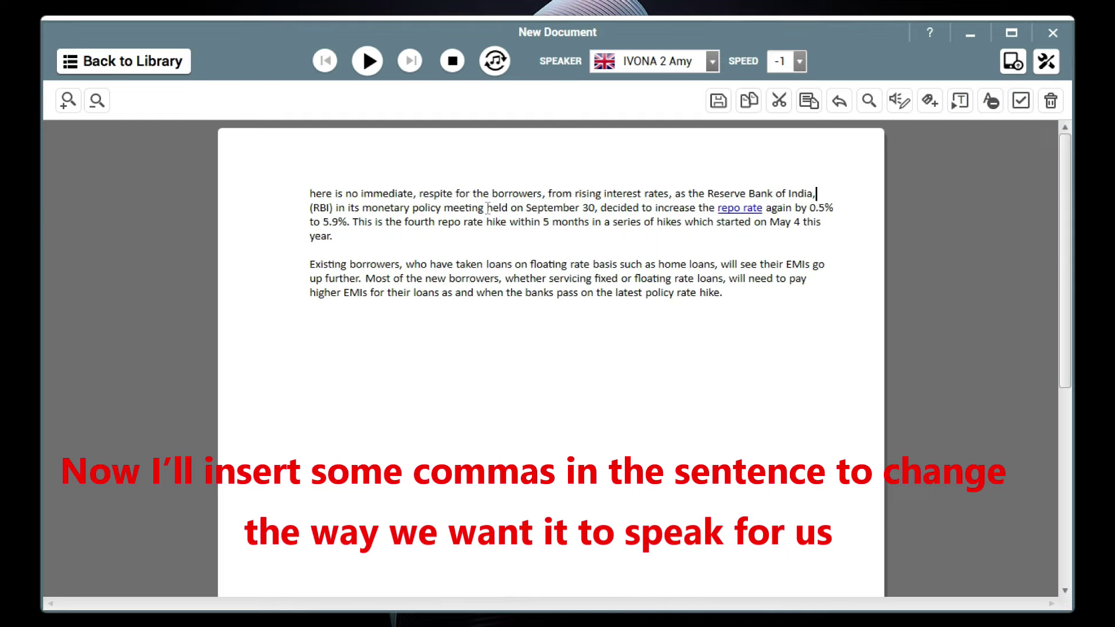
type(",")
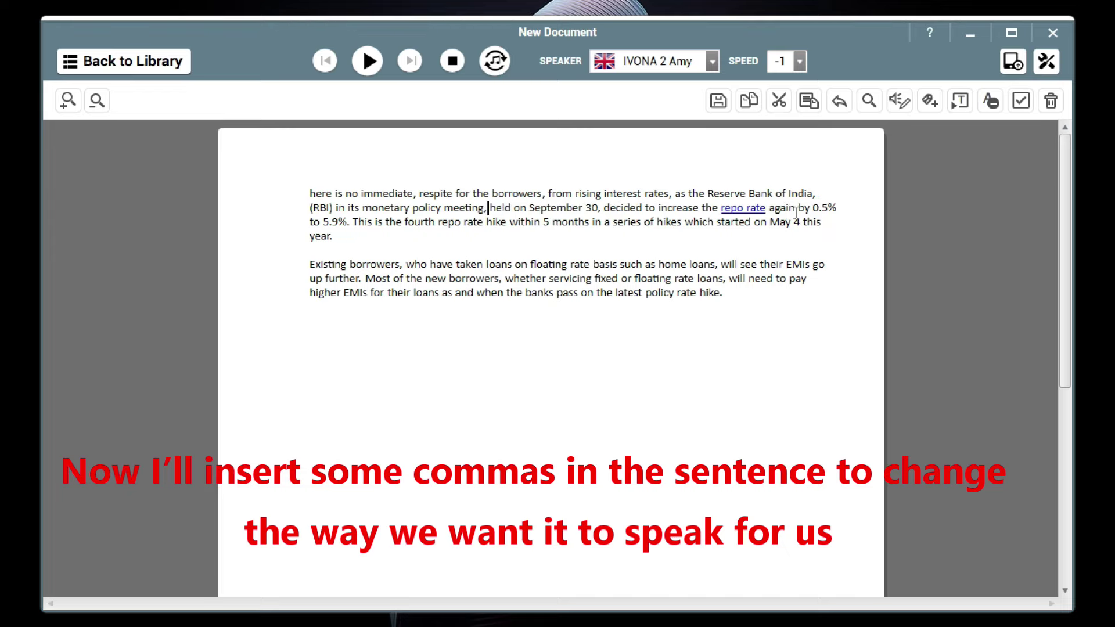
type(",")
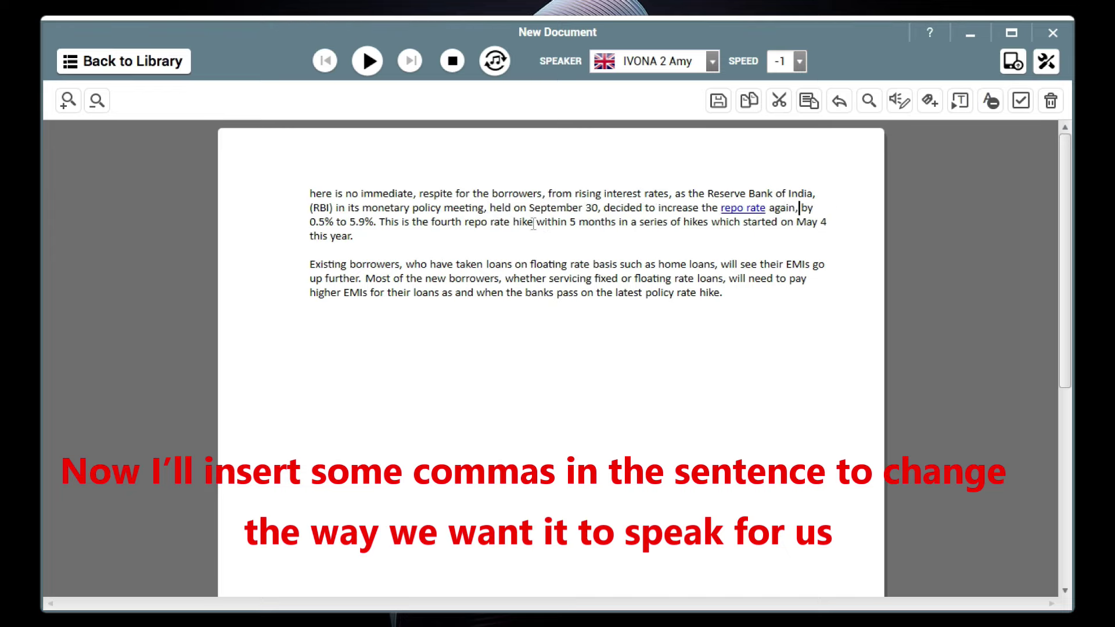
type(",")
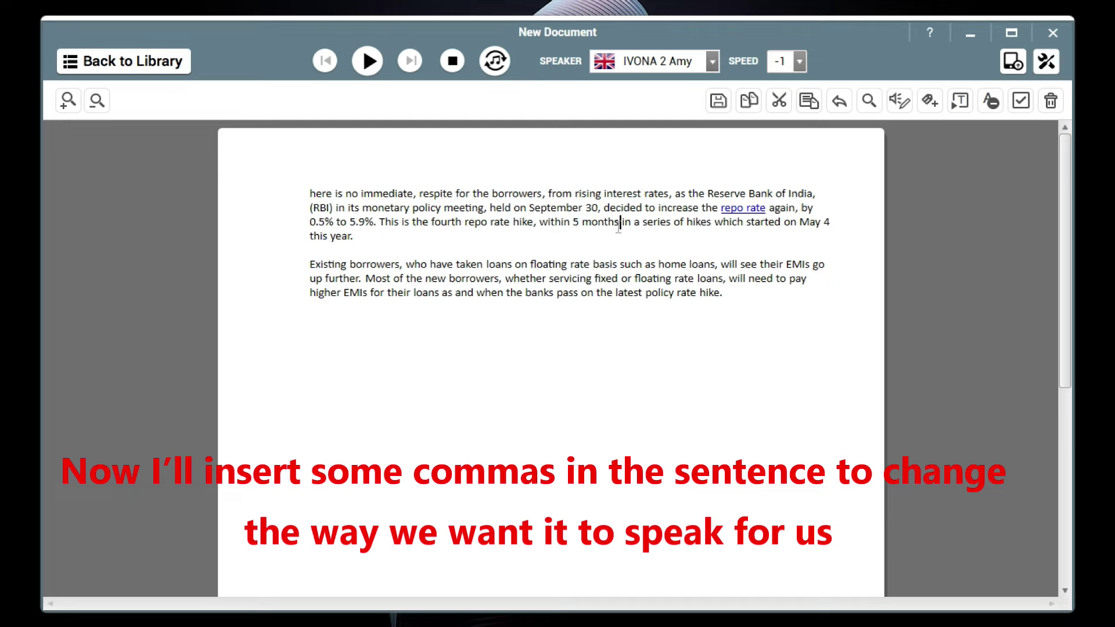
type(",")
left_click(711, 223)
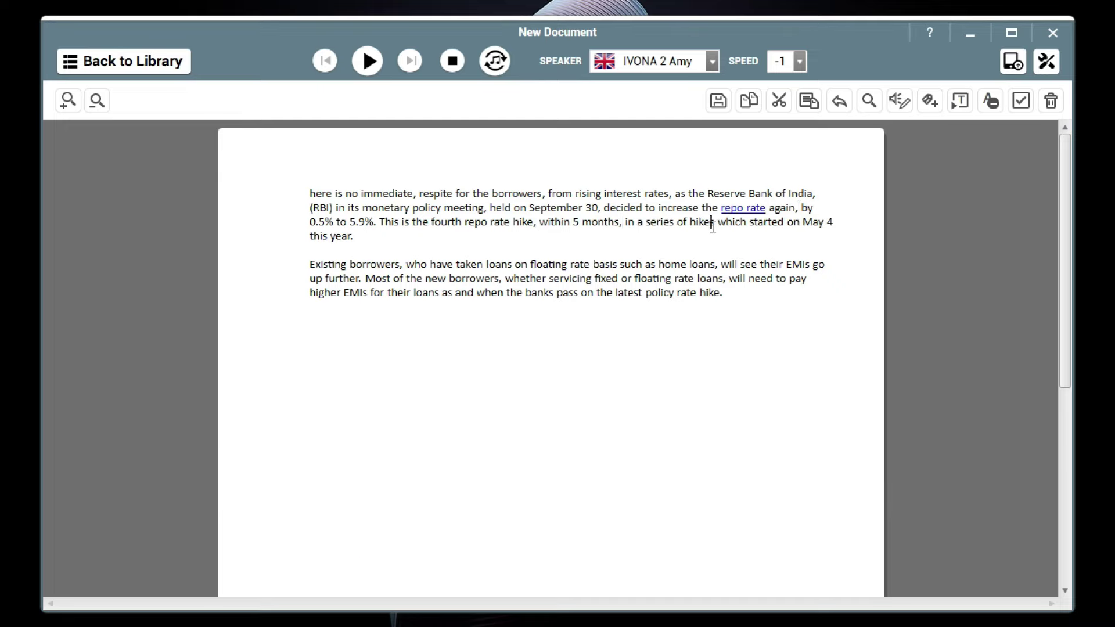
type(",")
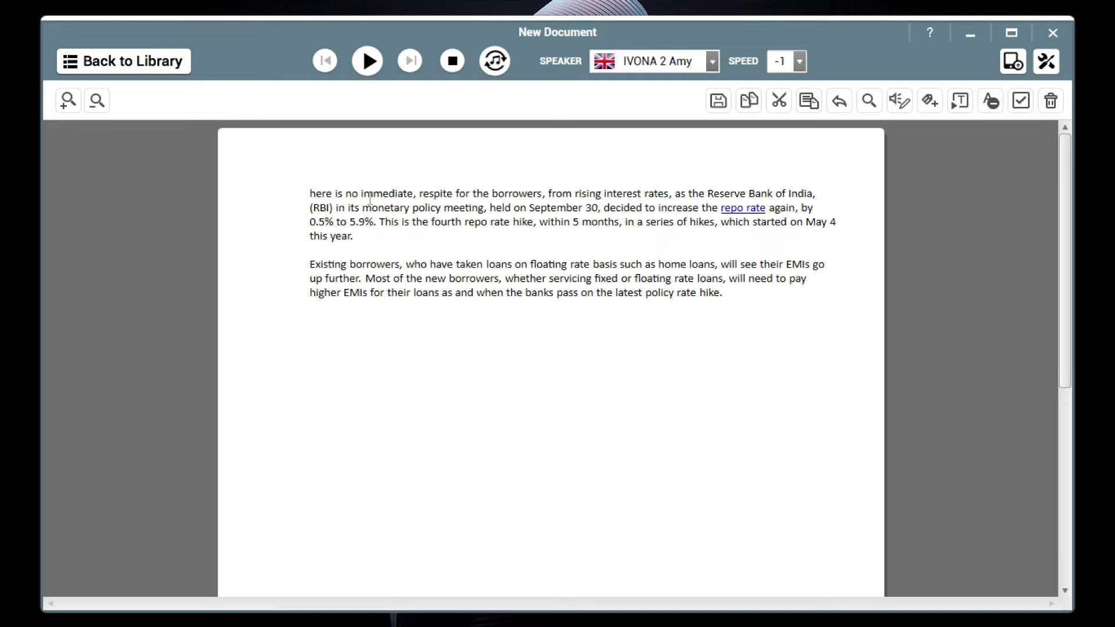
left_click(368, 65)
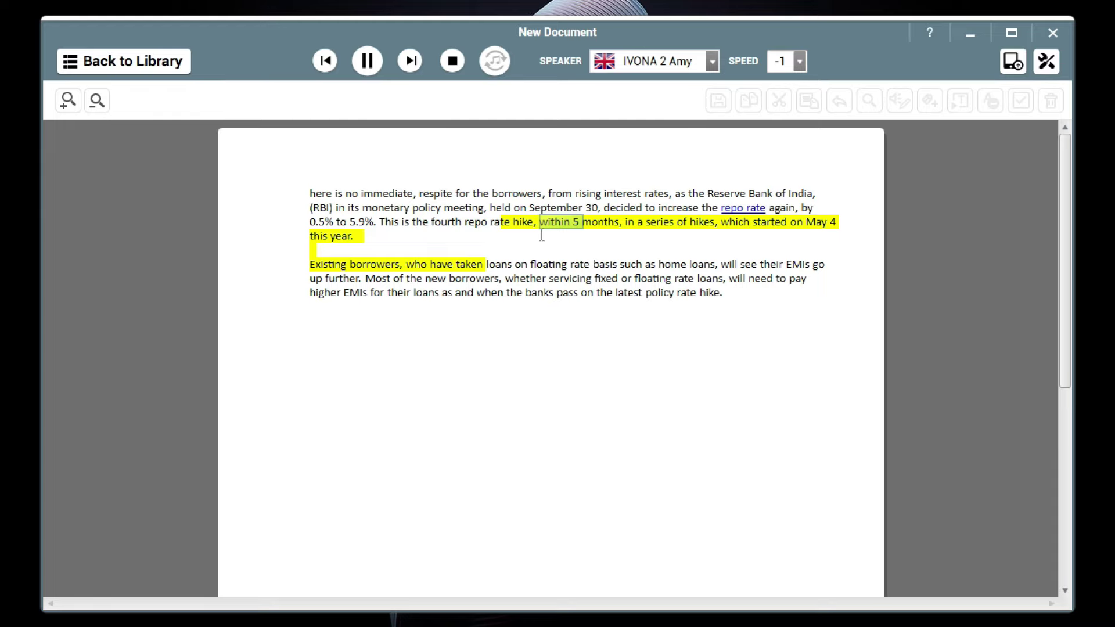
left_click(452, 61)
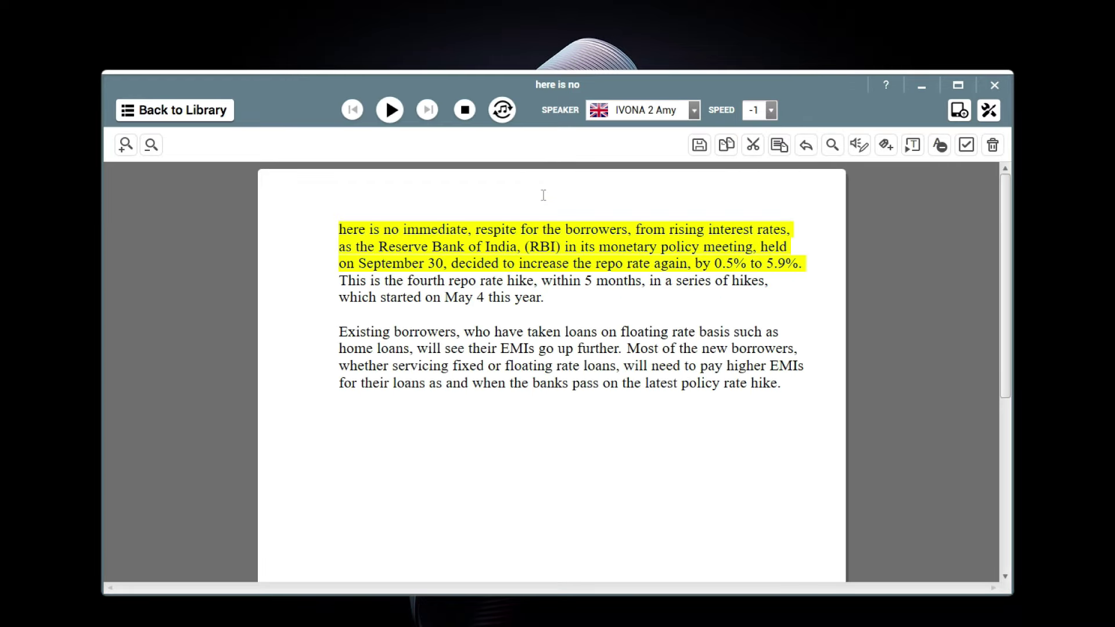
Step: Convert the document to an MP3 audio file in the Documents folder and open that folder
left_click(502, 110)
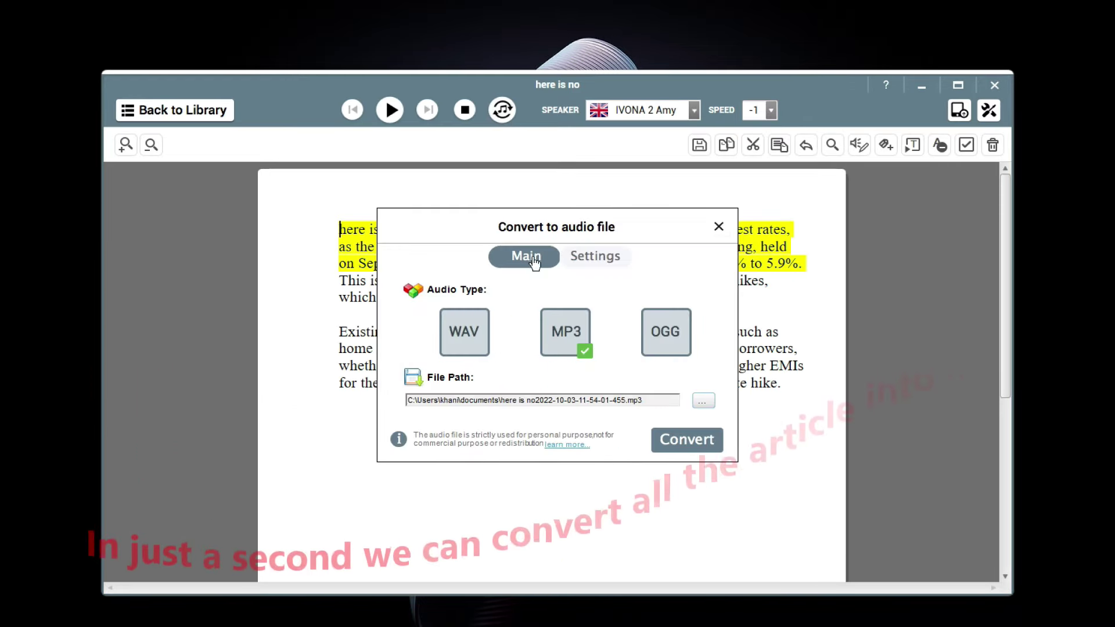
left_click(673, 440)
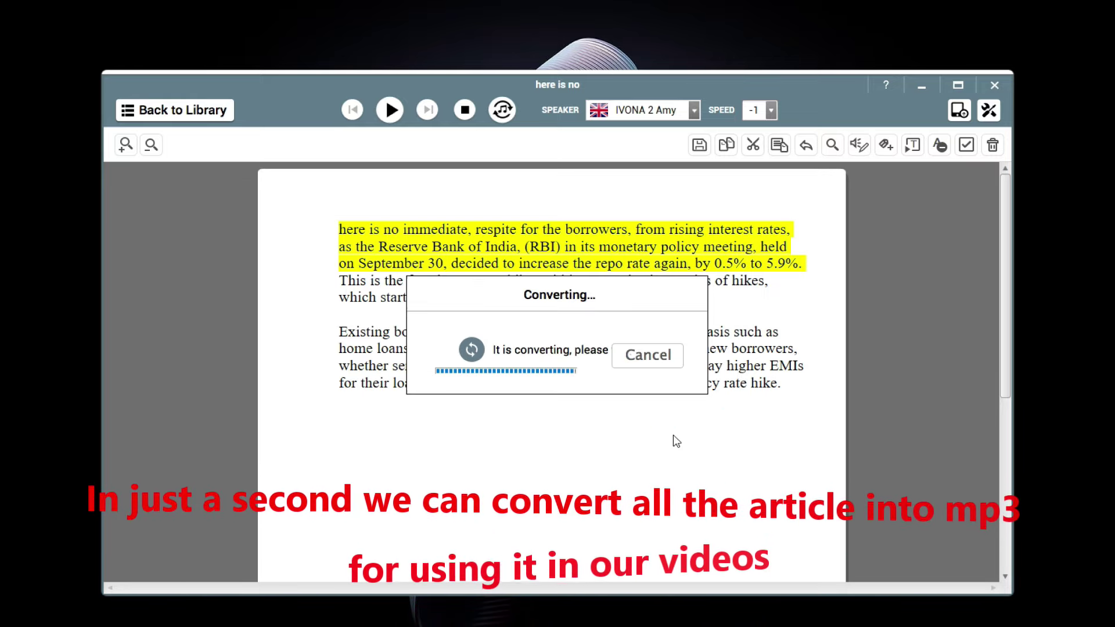
left_click(634, 356)
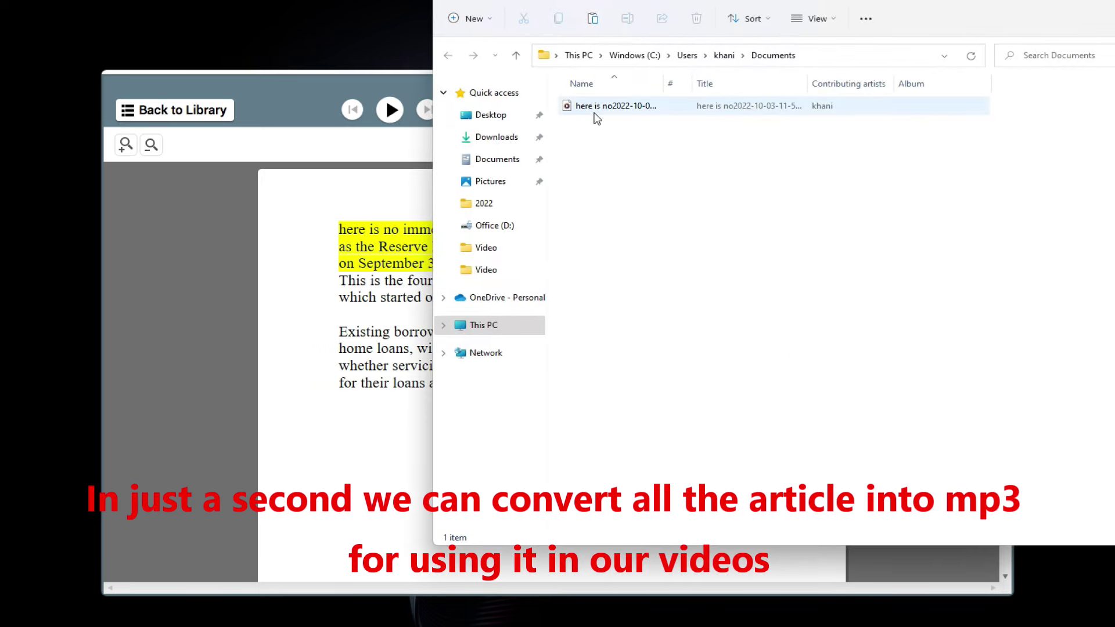
Step: Play the converted MP3 file in Windows Media Player and move the player window clear of the article's opening lines
left_click(592, 109)
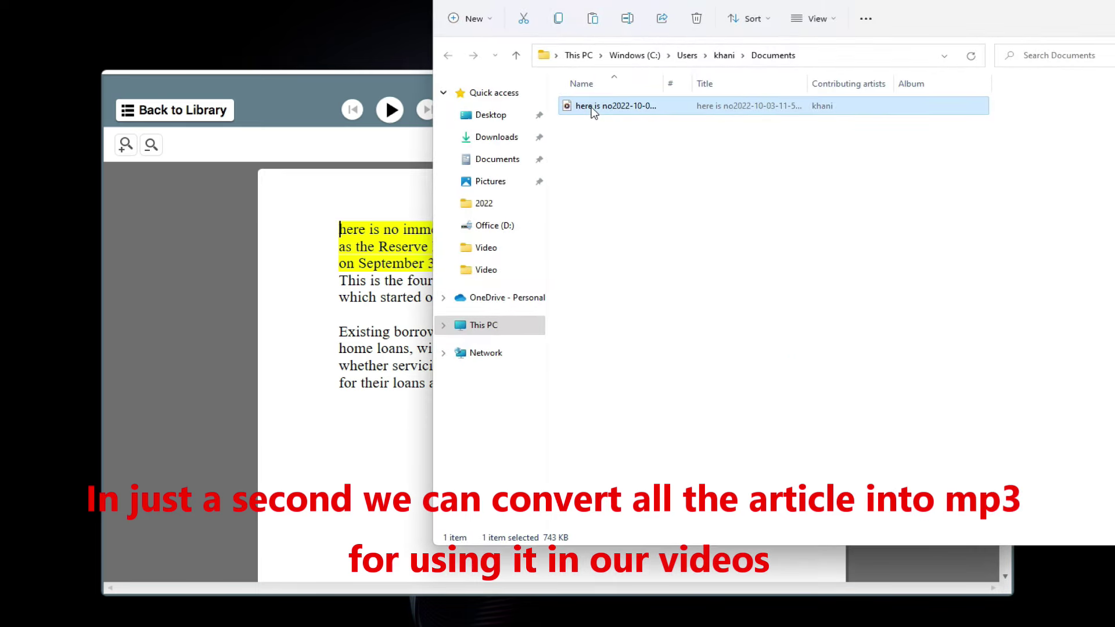
right_click(592, 110)
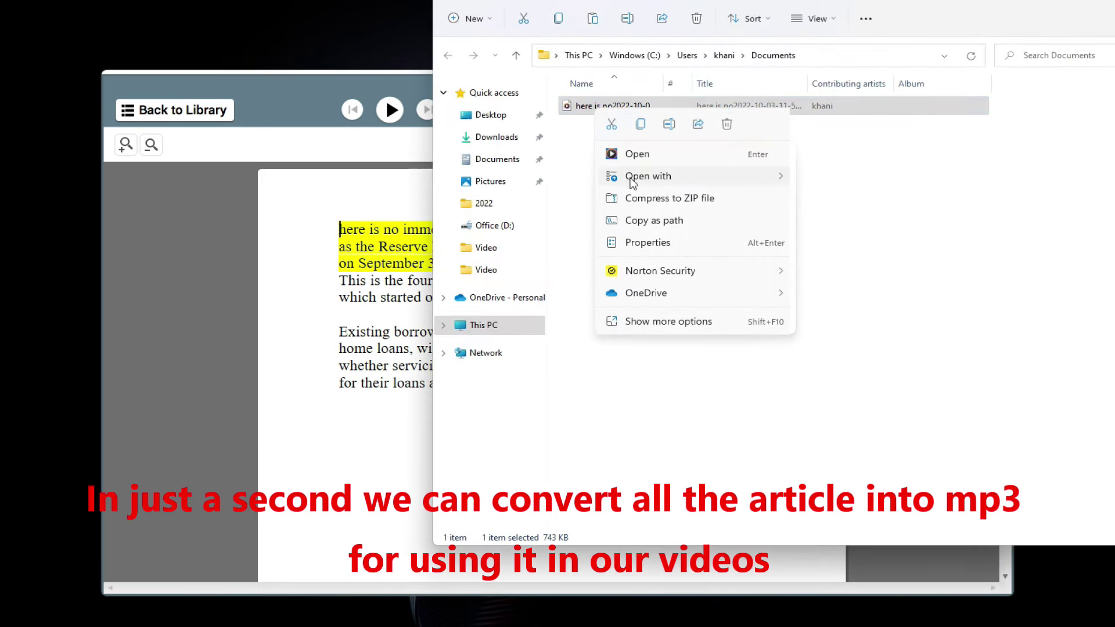
mouse_move(630, 180)
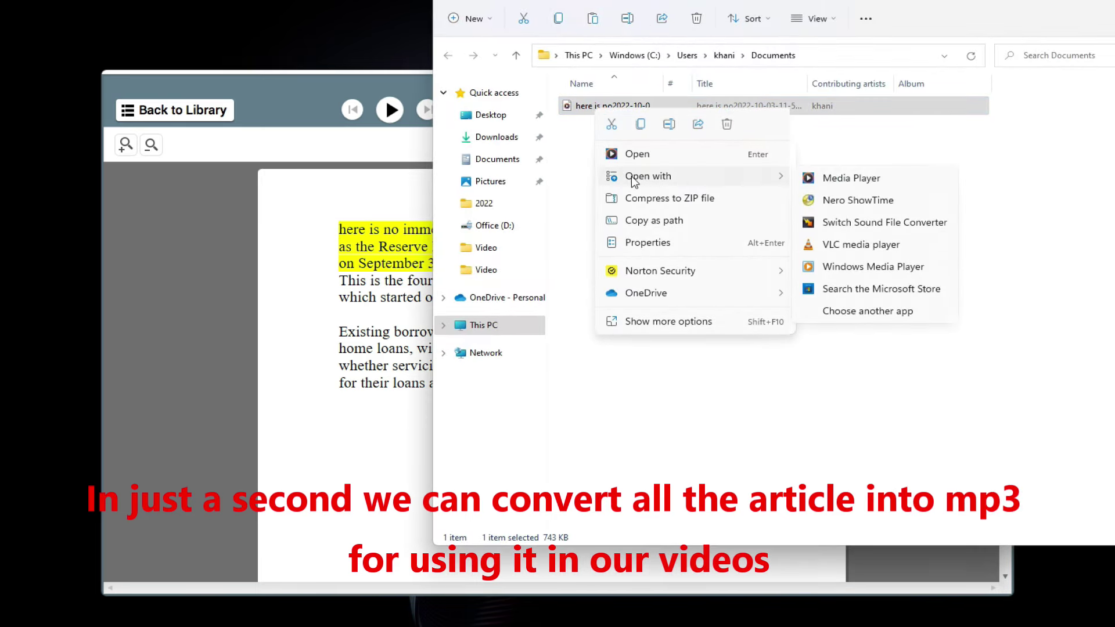
left_click(847, 268)
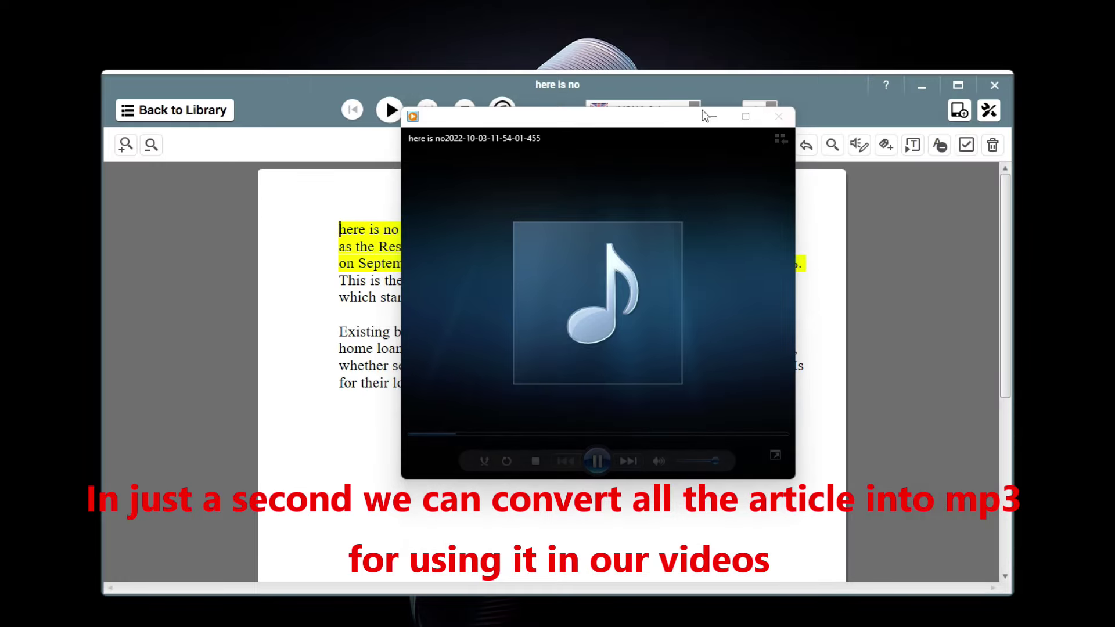
left_click_drag(641, 122, 628, 309)
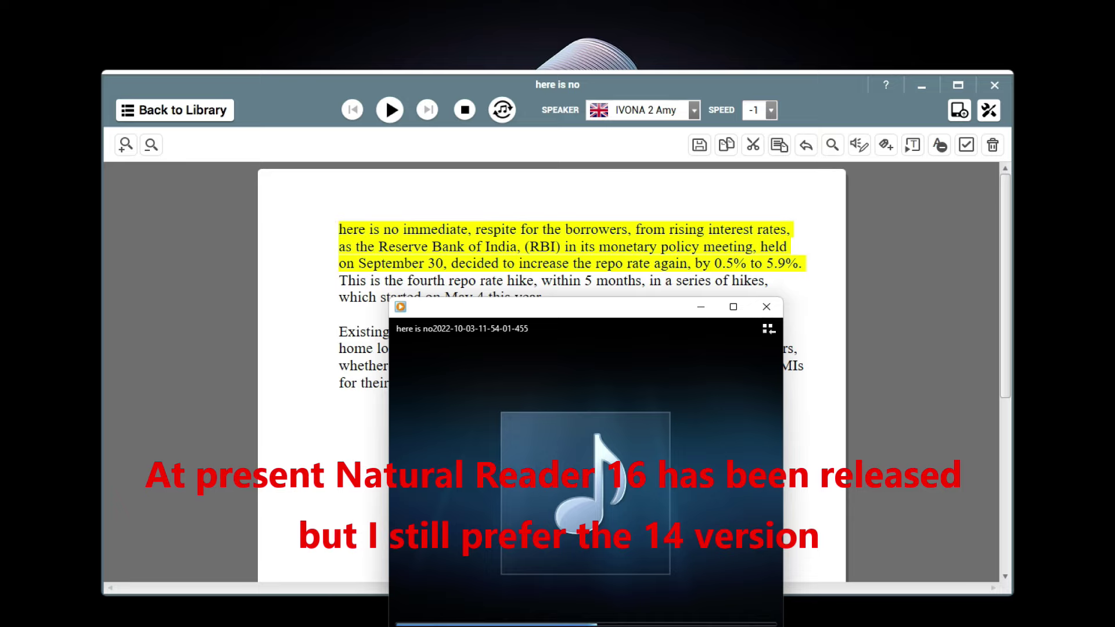
Step: Skip to other points in the MP3 recording, and close both the media player and NaturalReader
left_click(714, 624)
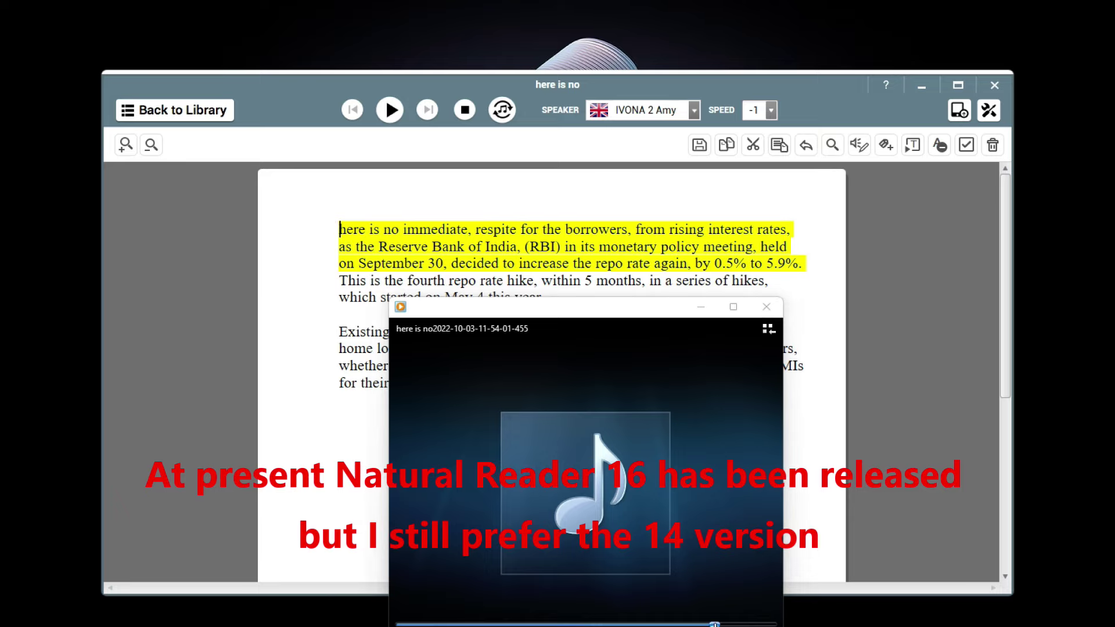
left_click(506, 624)
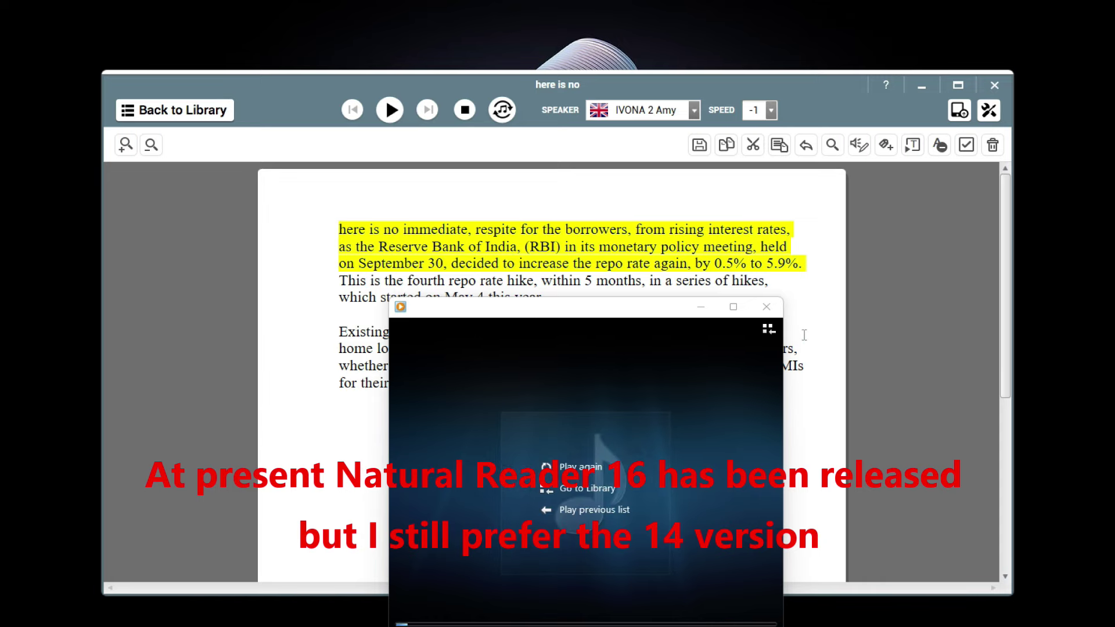
left_click(766, 308)
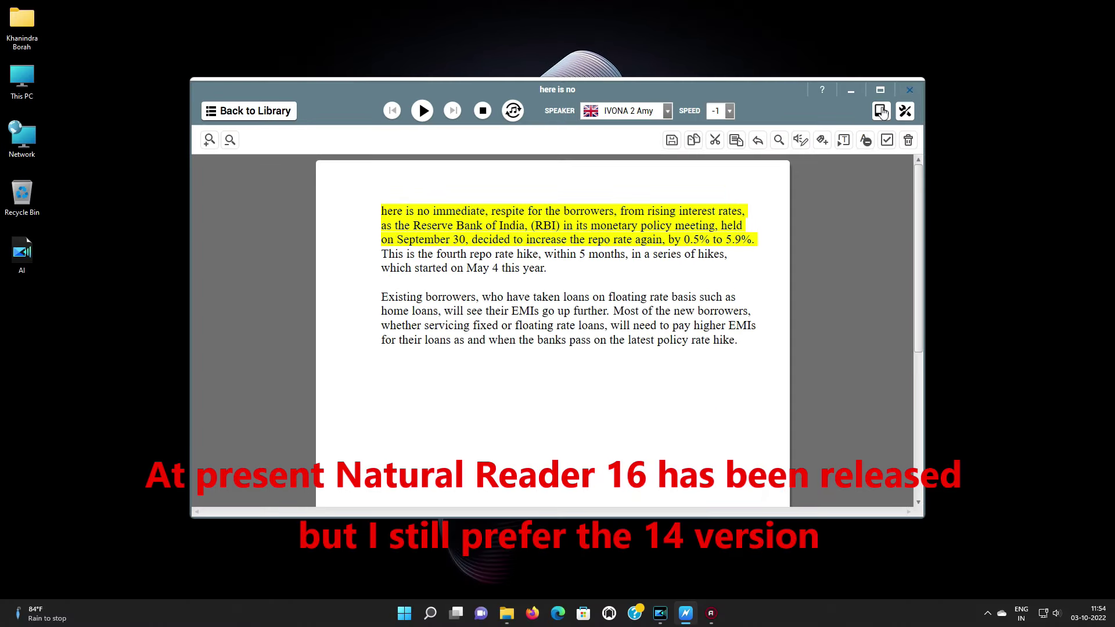
left_click(906, 93)
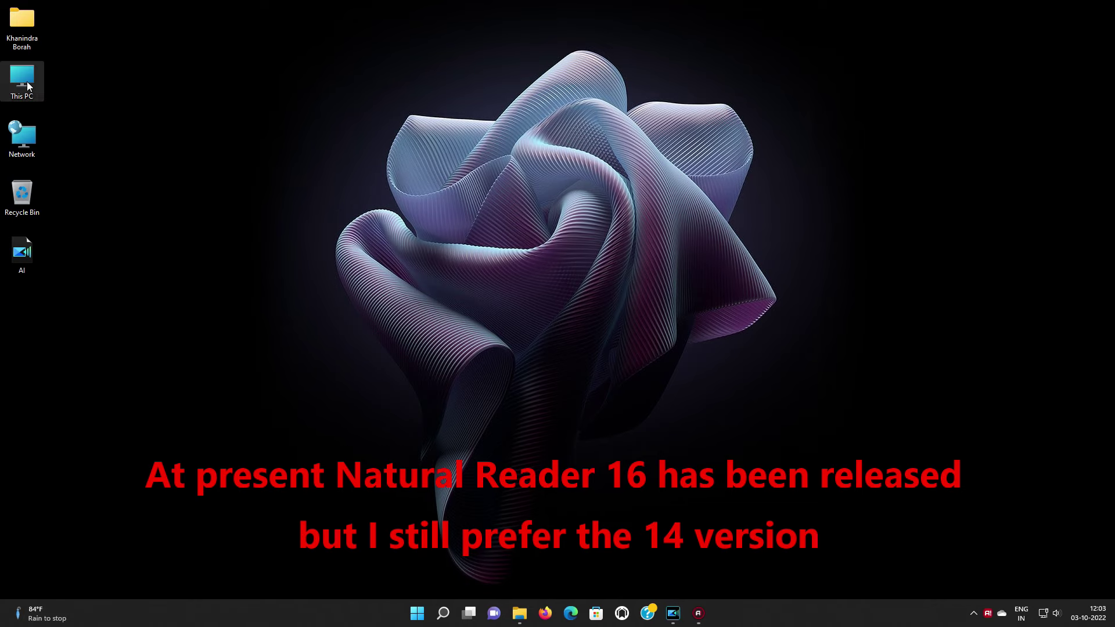
Step: Open this PC's system properties and highlight the processor, installed RAM, Windows edition and installation date
right_click(28, 86)
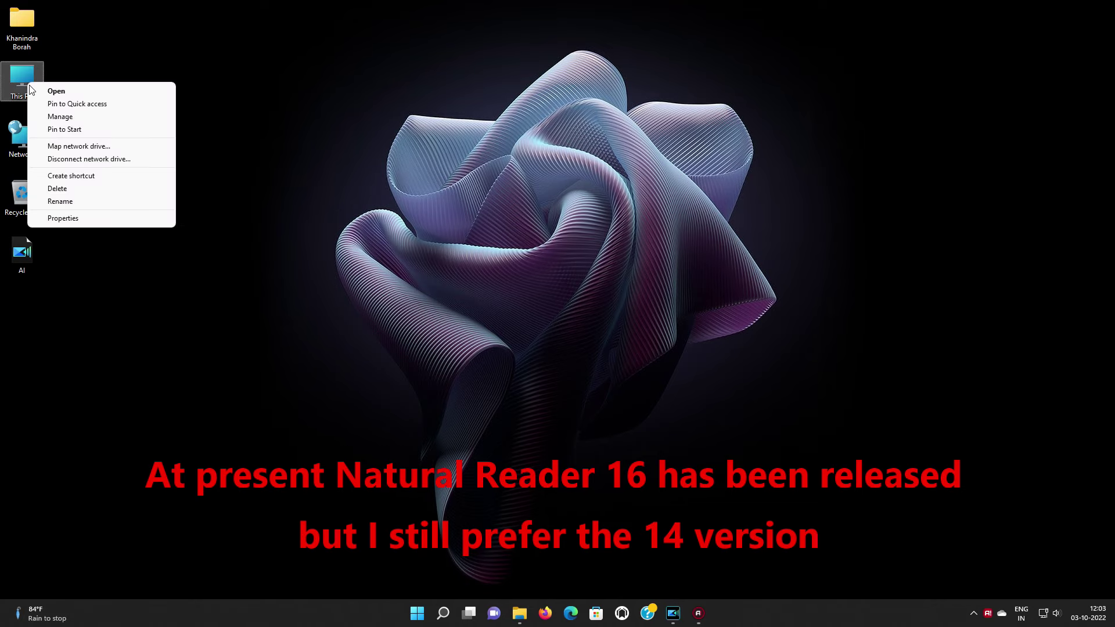
left_click(67, 217)
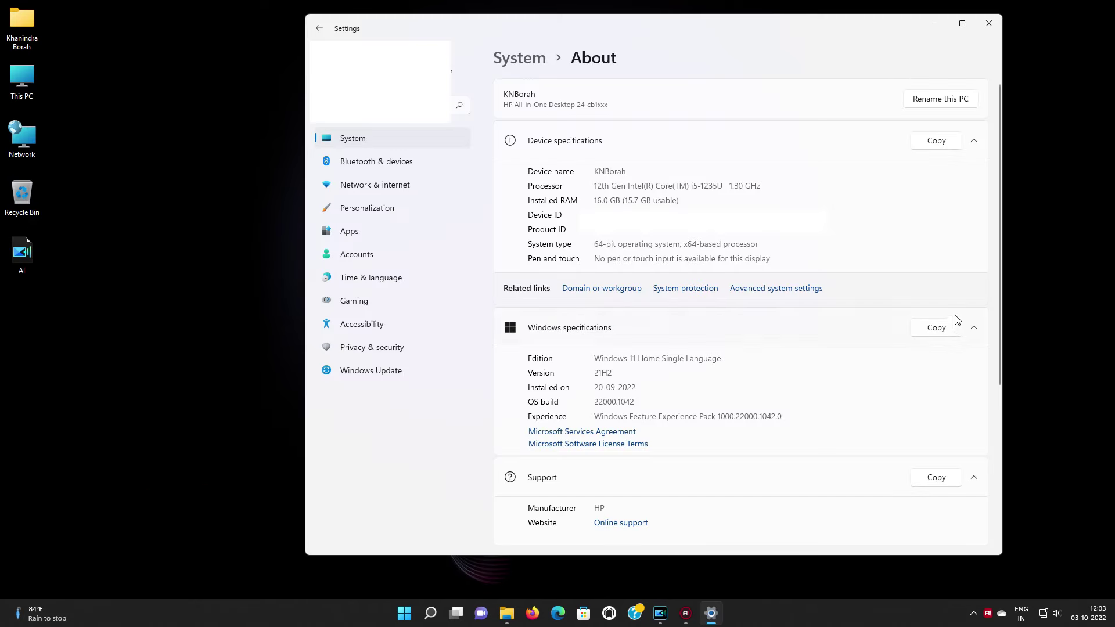
left_click_drag(760, 185, 593, 189)
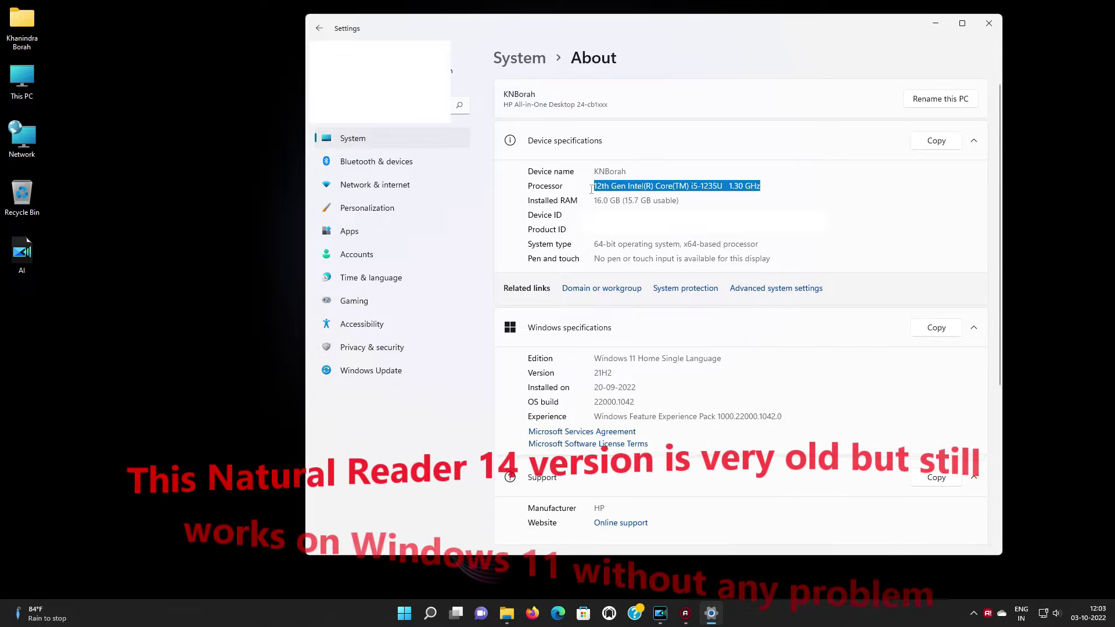
left_click_drag(685, 202, 589, 201)
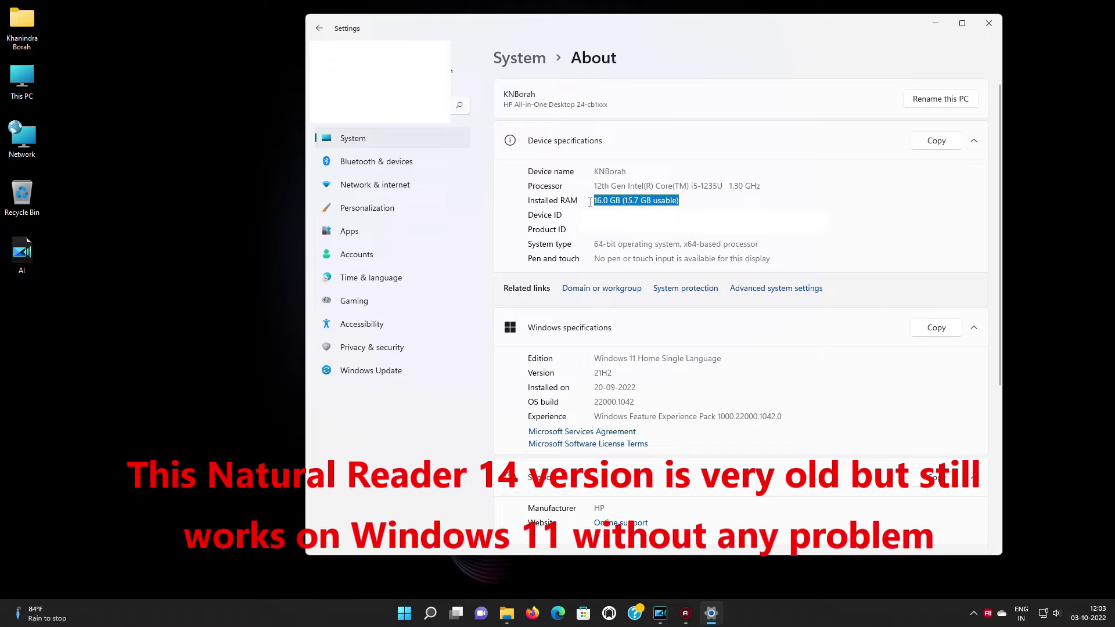
left_click(935, 226)
left_click_drag(671, 360, 590, 360)
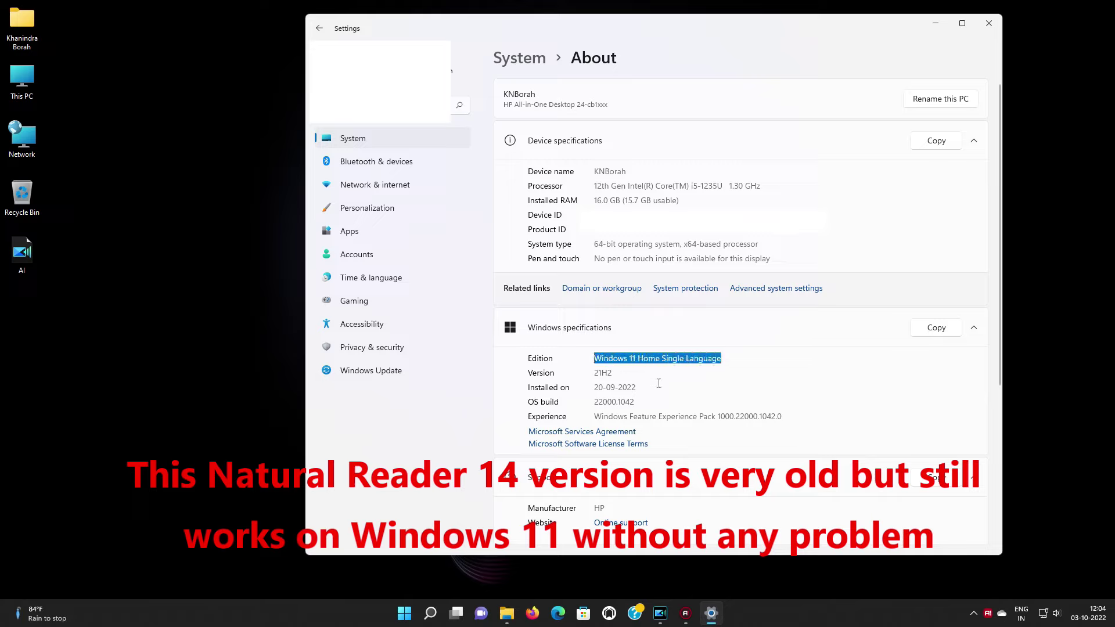
left_click_drag(651, 390, 592, 387)
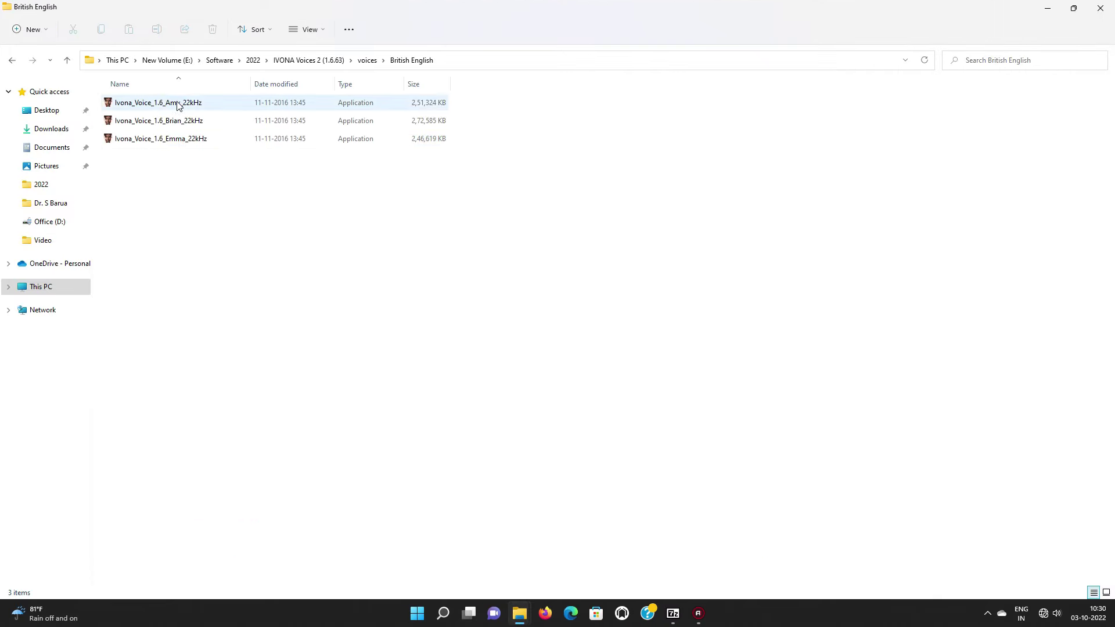
Step: Install the British English IVONA voice Amy with English as the installer language, keeping the default components and destination folder
double_click(177, 104)
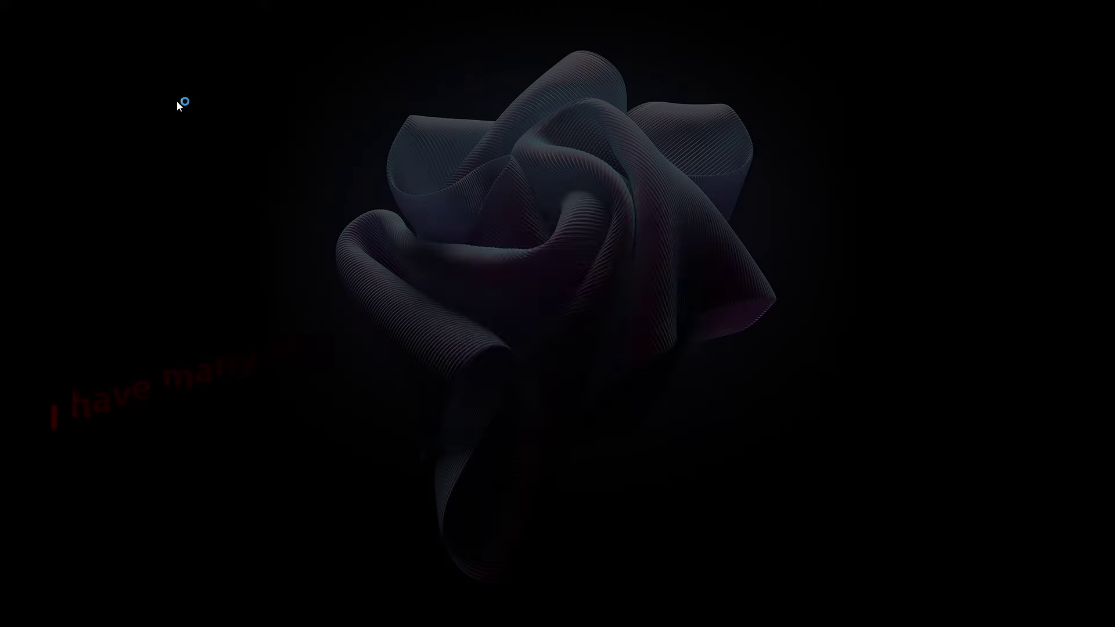
left_click(532, 400)
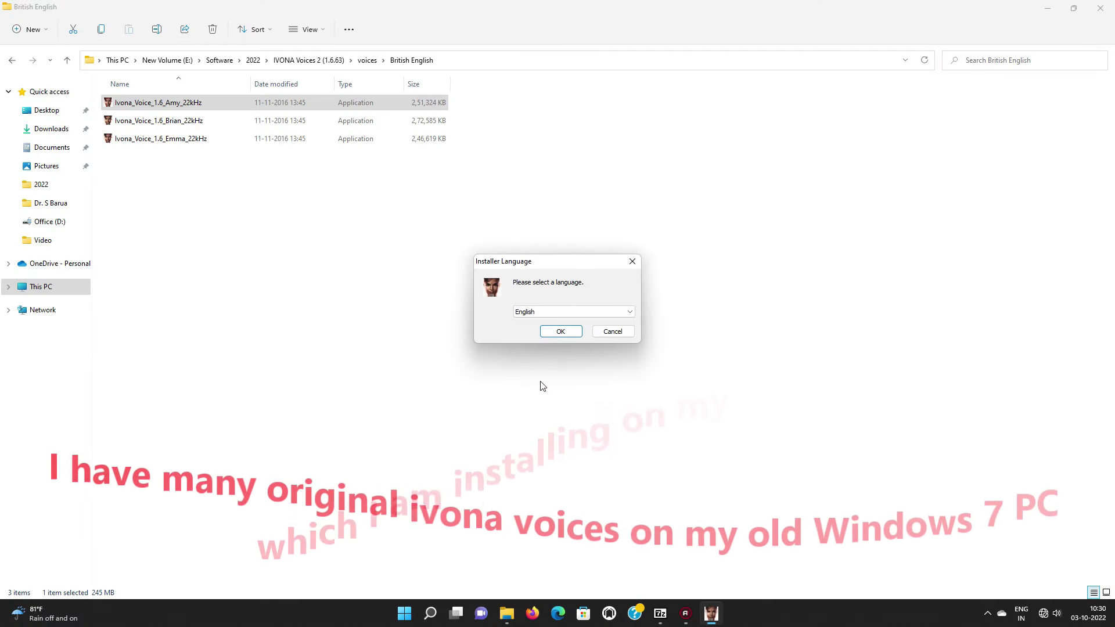
left_click(558, 331)
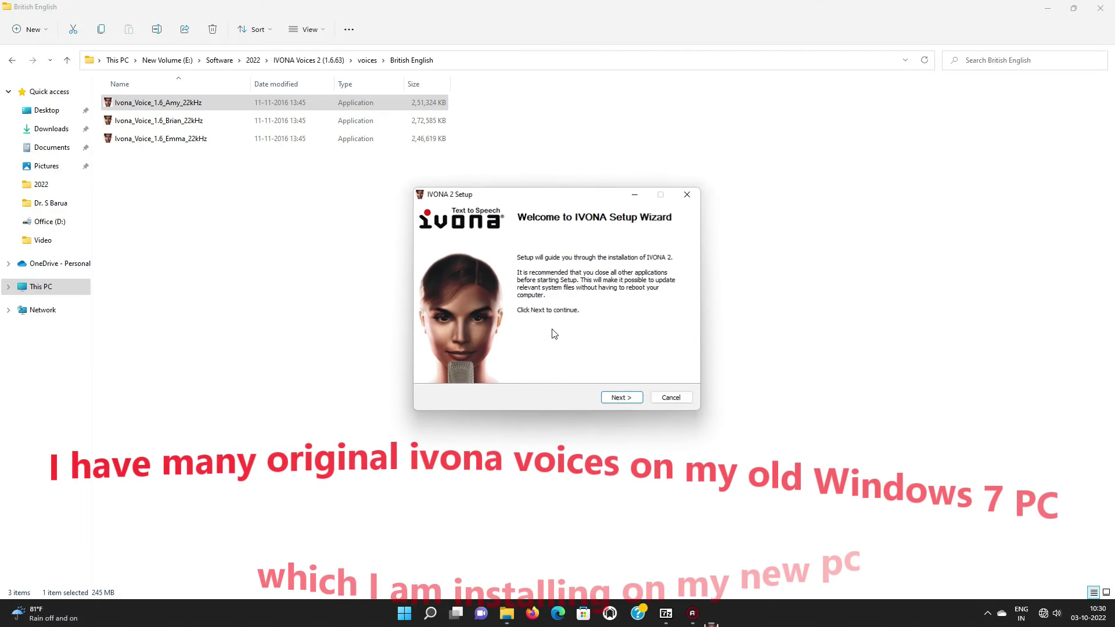
left_click(608, 400)
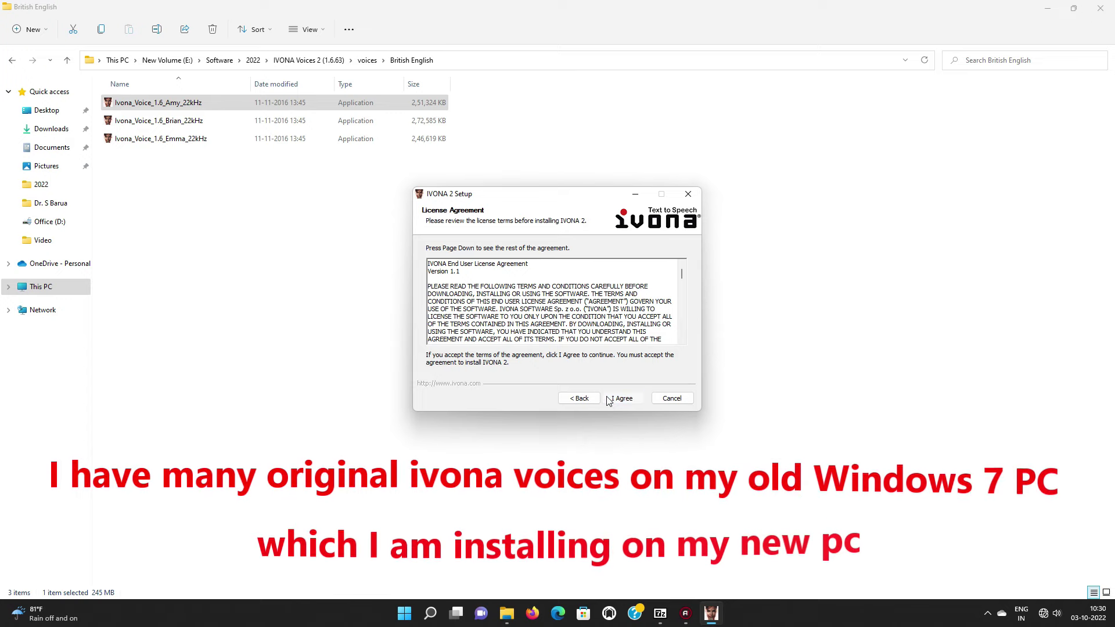
left_click(608, 400)
left_click(618, 399)
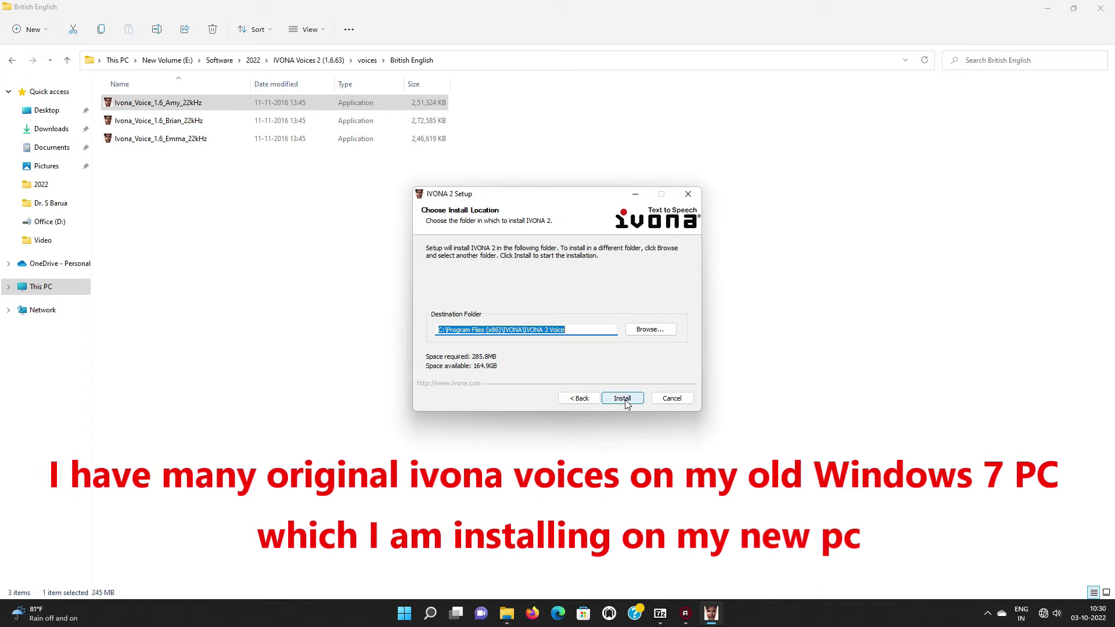
left_click(623, 400)
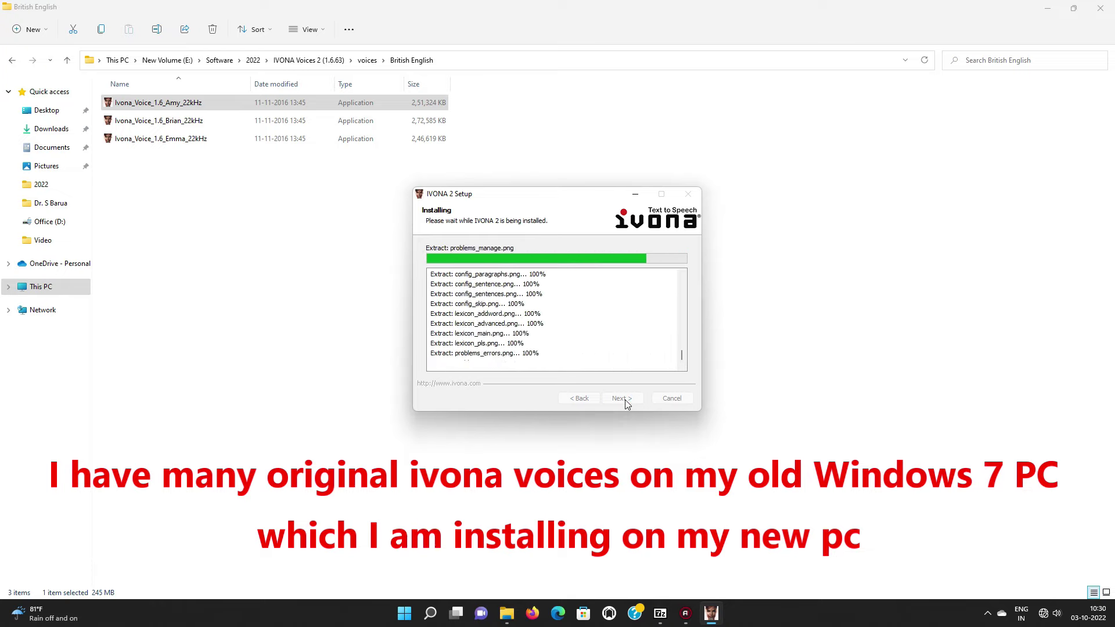
left_click(625, 399)
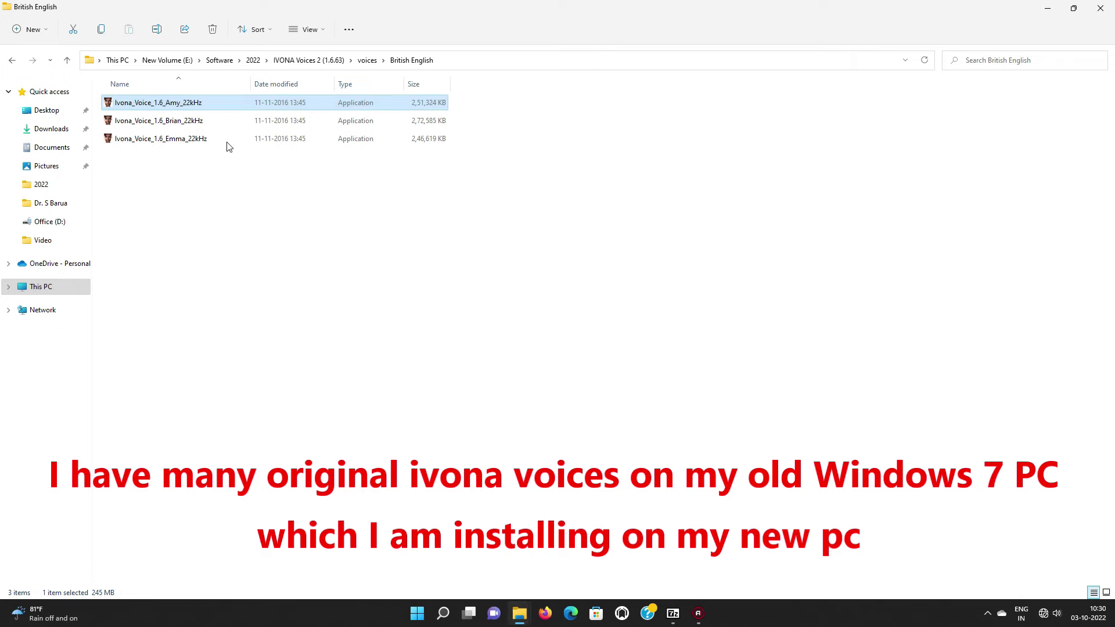
Step: Install the British English IVONA voice Brian with English as the installer language and the default setup options
double_click(187, 120)
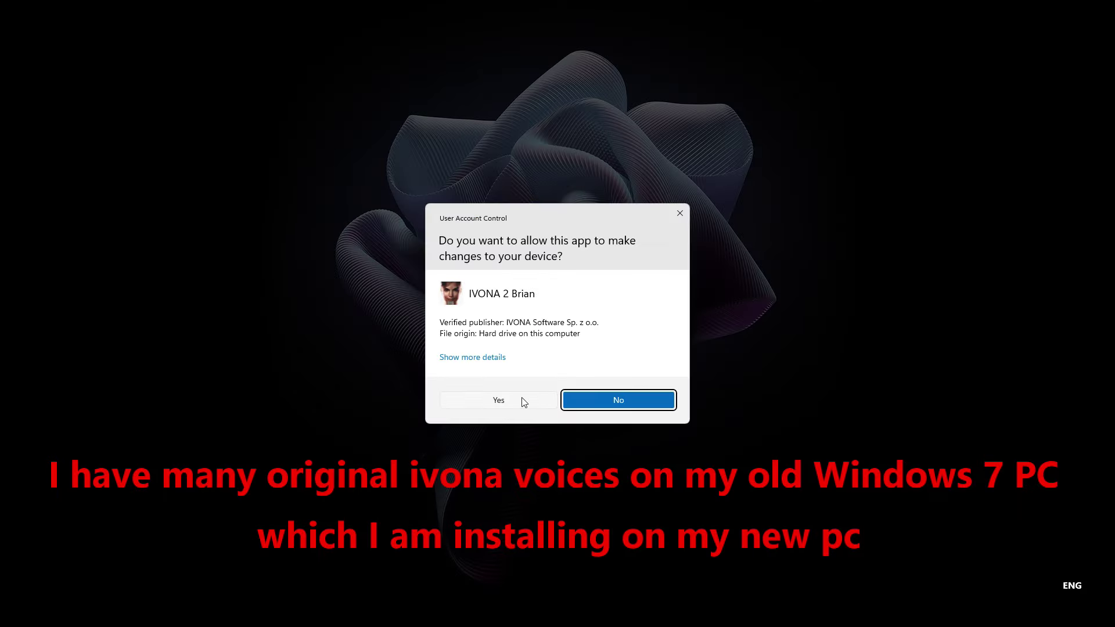
left_click(522, 399)
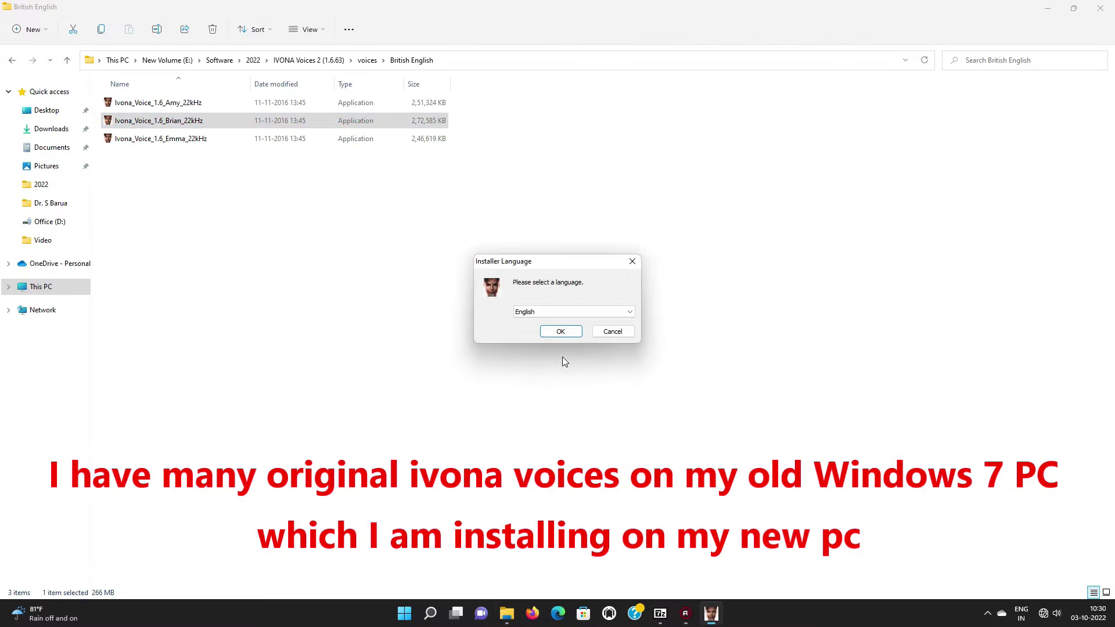
left_click(561, 332)
left_click(620, 399)
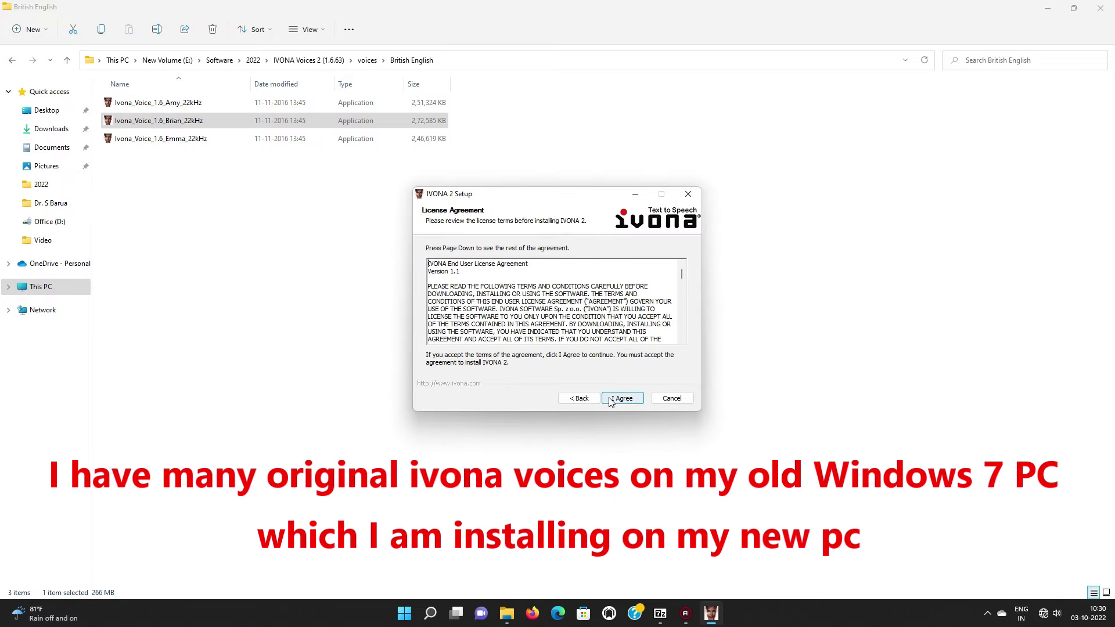
left_click(620, 399)
left_click(620, 399)
left_click(620, 399)
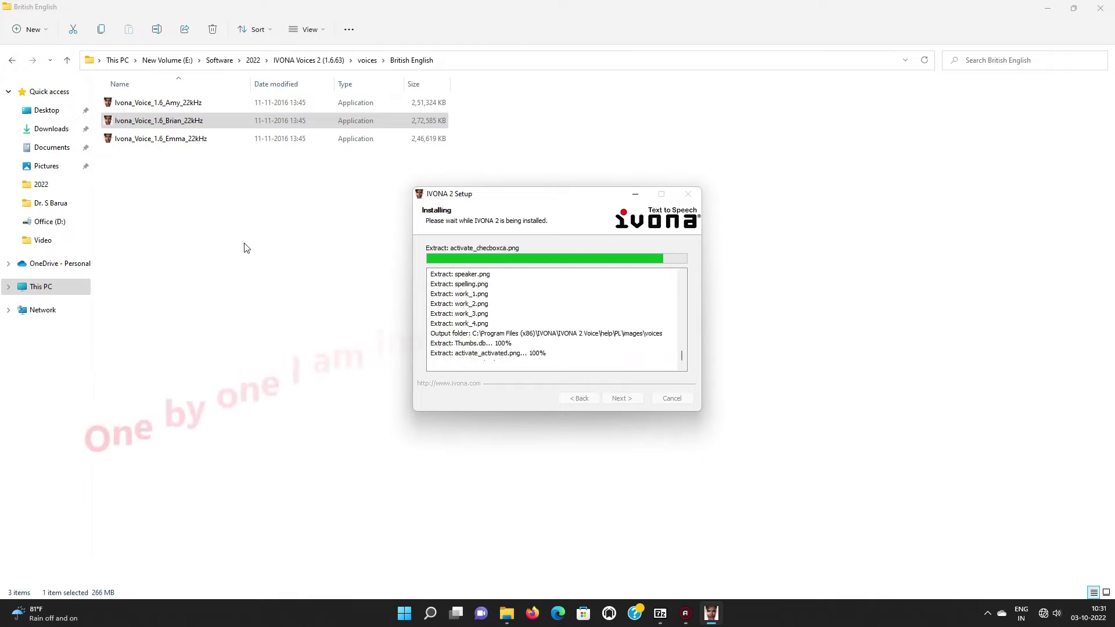
left_click(622, 398)
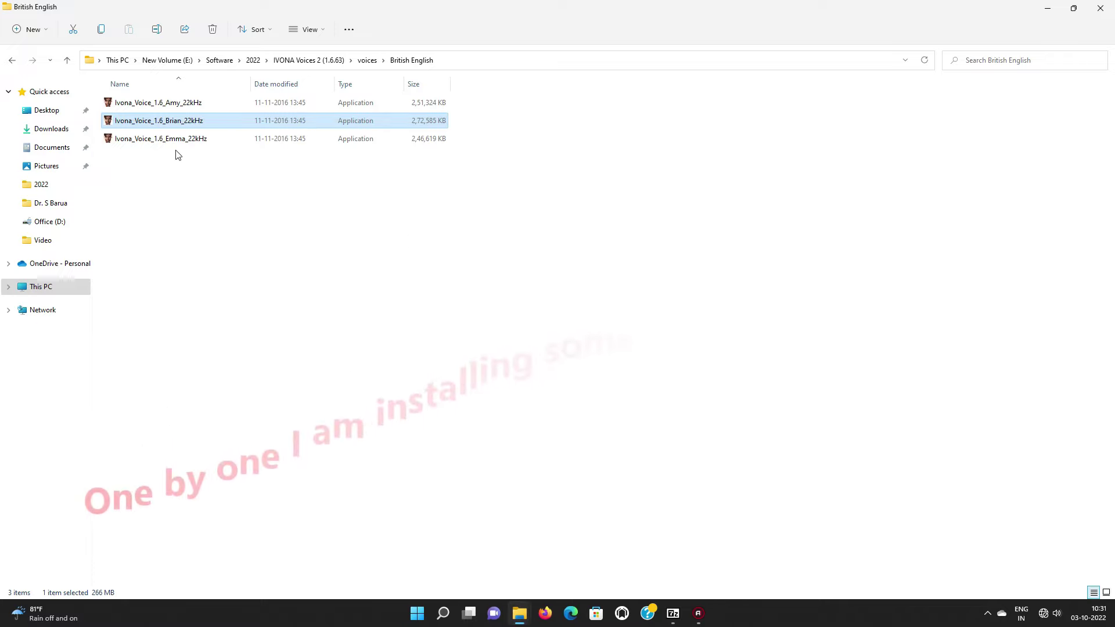
Step: Open the Australian English voices folder and install the IVONA voice Nicole with English as the installer language and the default setup options
left_click(12, 61)
double_click(135, 120)
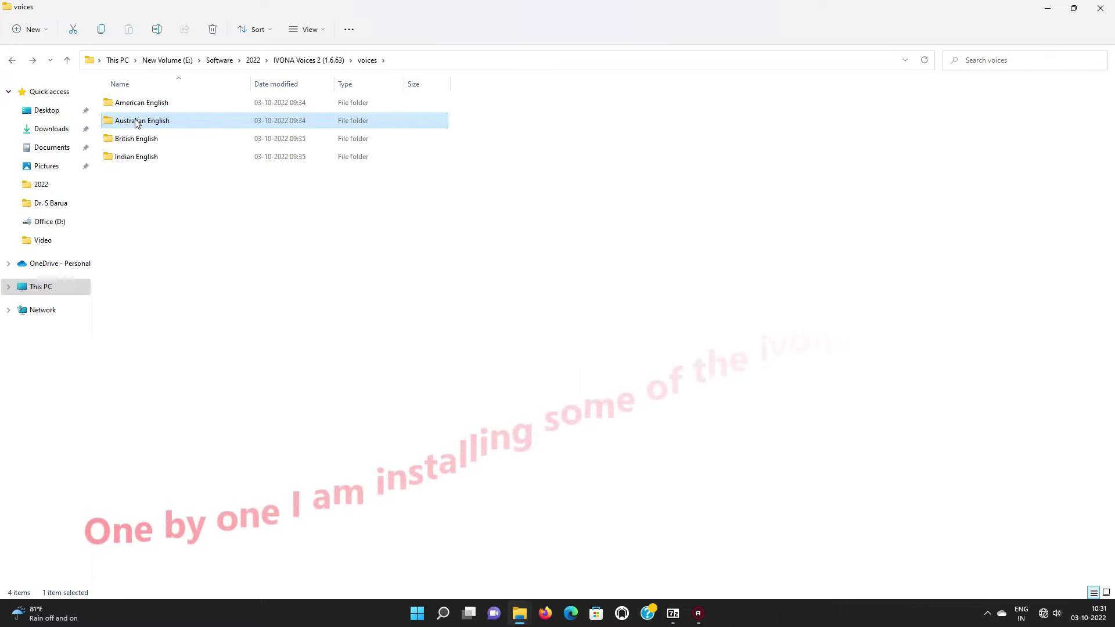
double_click(162, 104)
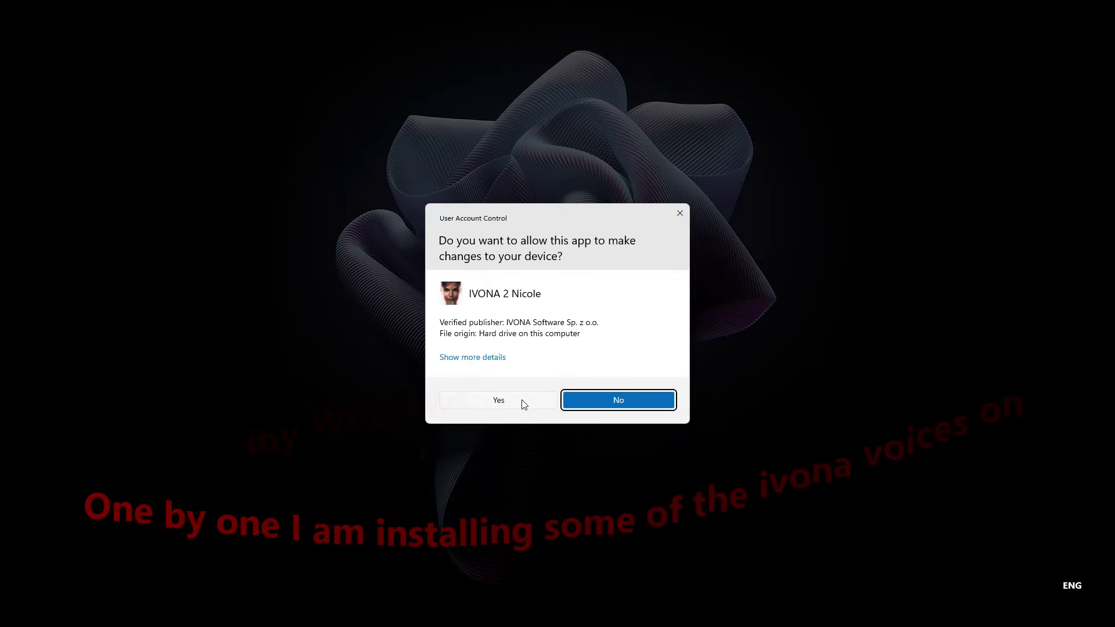
left_click(524, 405)
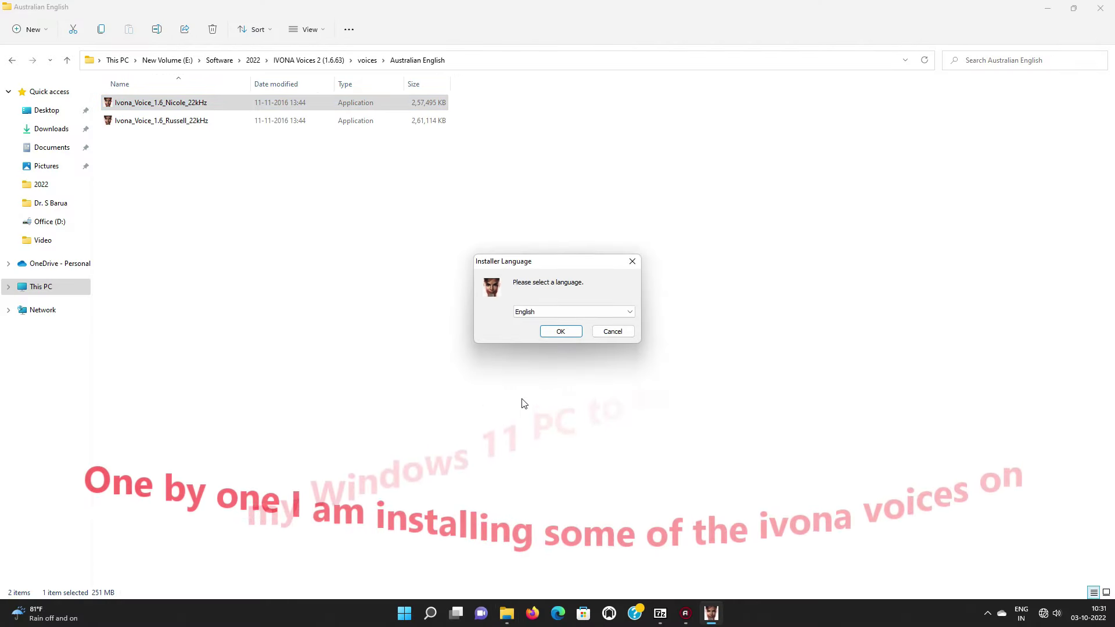
left_click(549, 333)
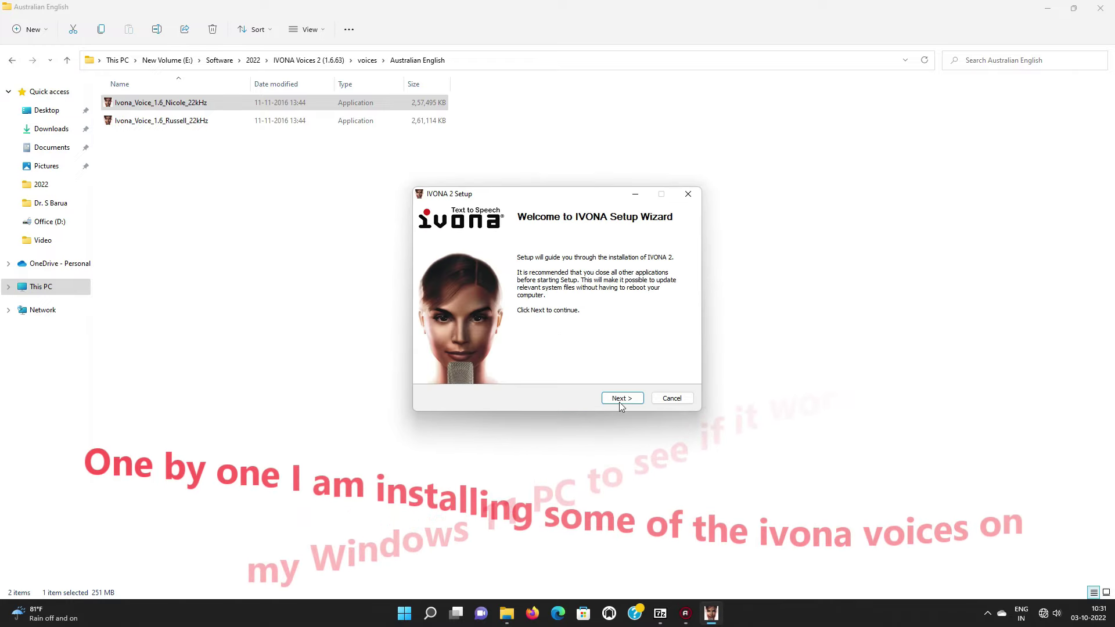
left_click(618, 399)
left_click(619, 399)
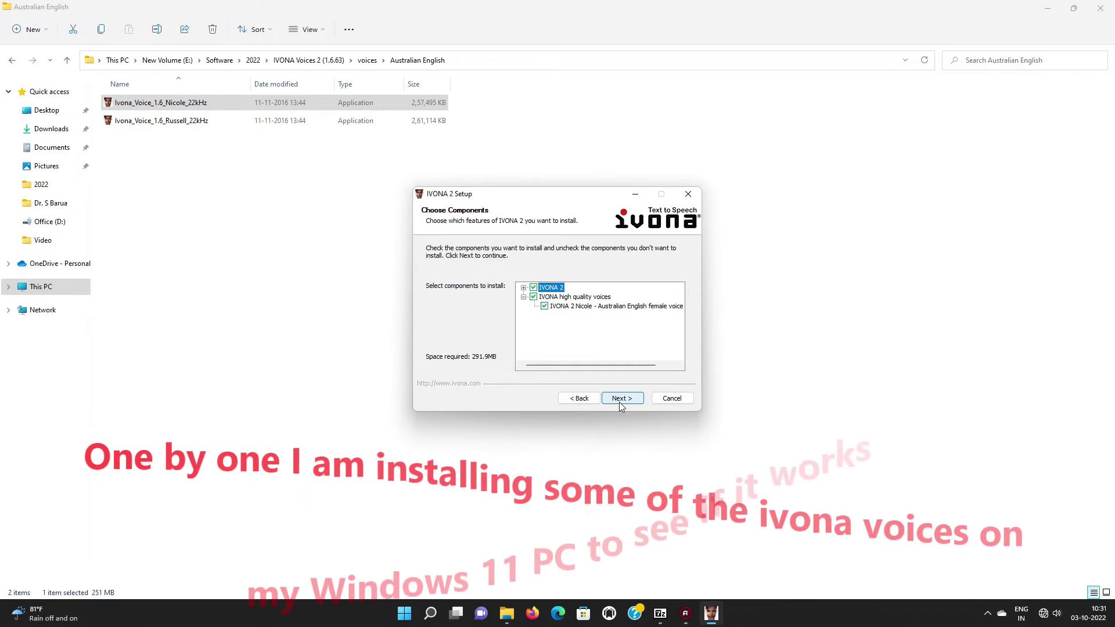
left_click(624, 401)
left_click(624, 401)
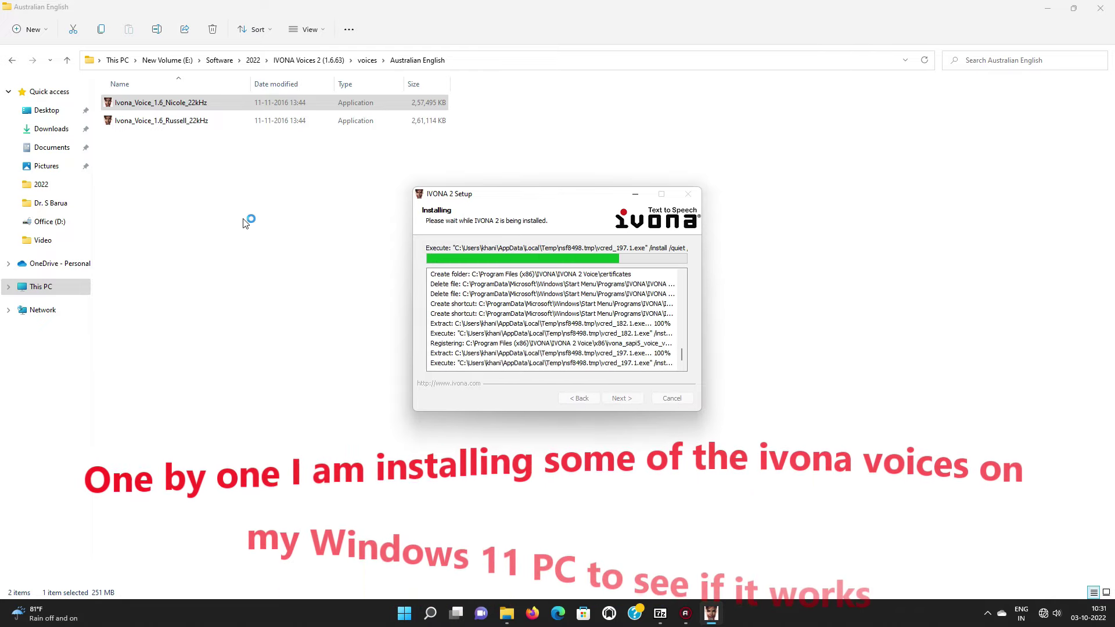
left_click(621, 398)
Step: Install the Australian English IVONA voice Russell with English as the installer language and the default setup options
double_click(187, 121)
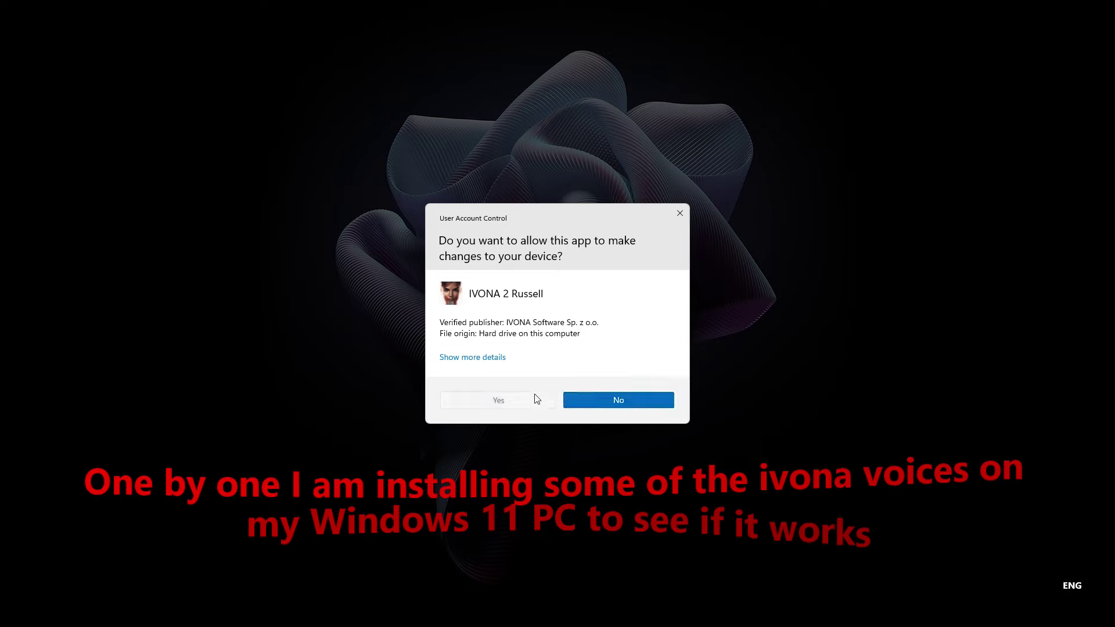
left_click(537, 399)
left_click(546, 332)
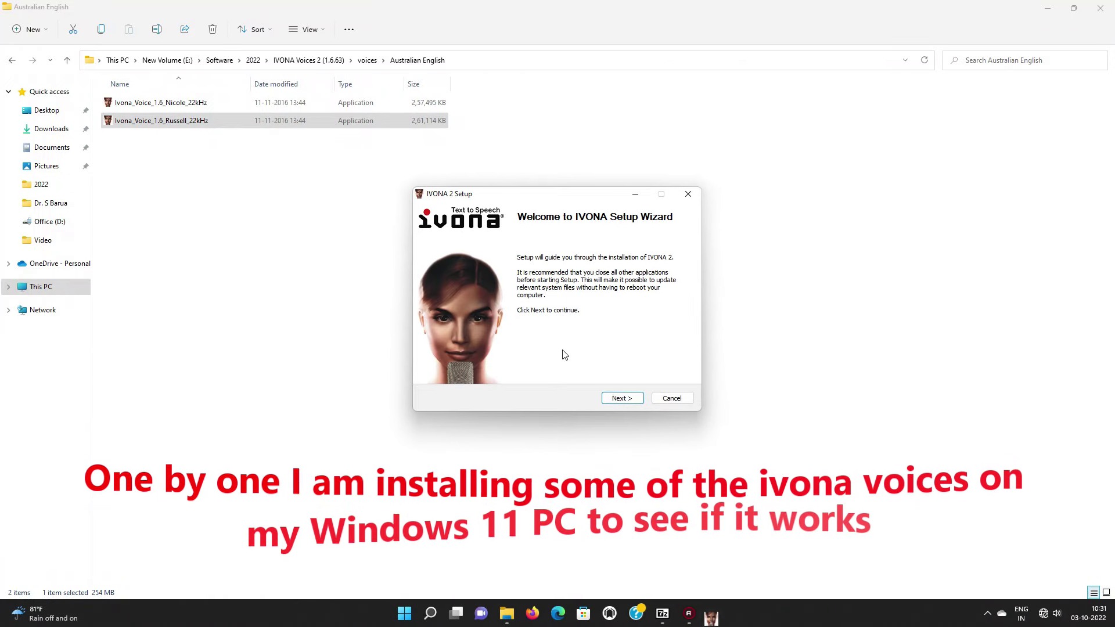
left_click(616, 402)
left_click(616, 402)
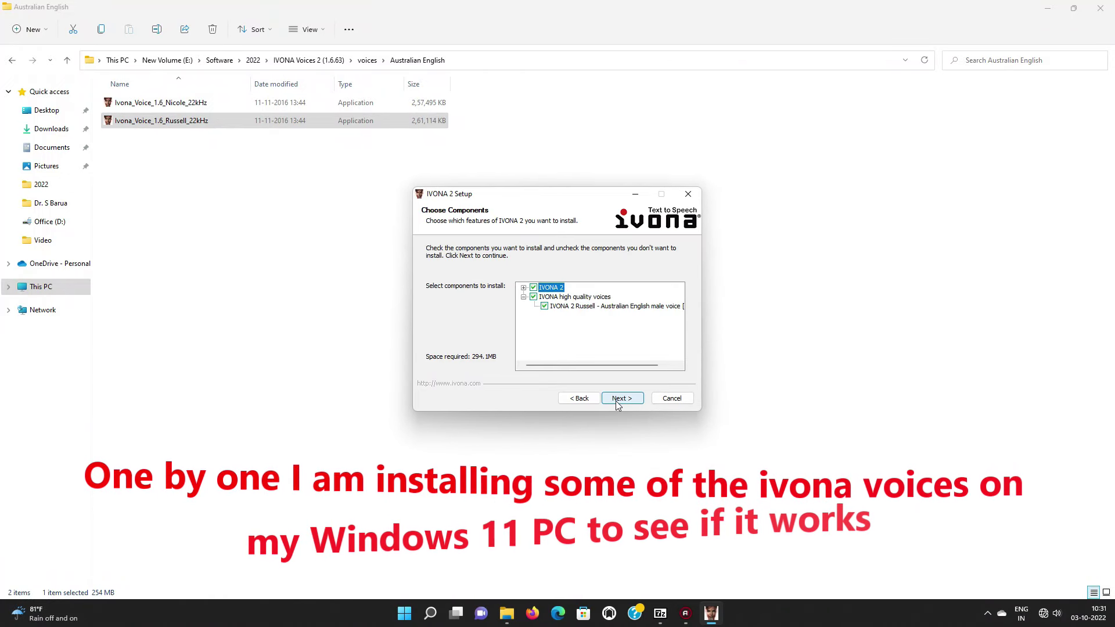
left_click(617, 401)
left_click(615, 401)
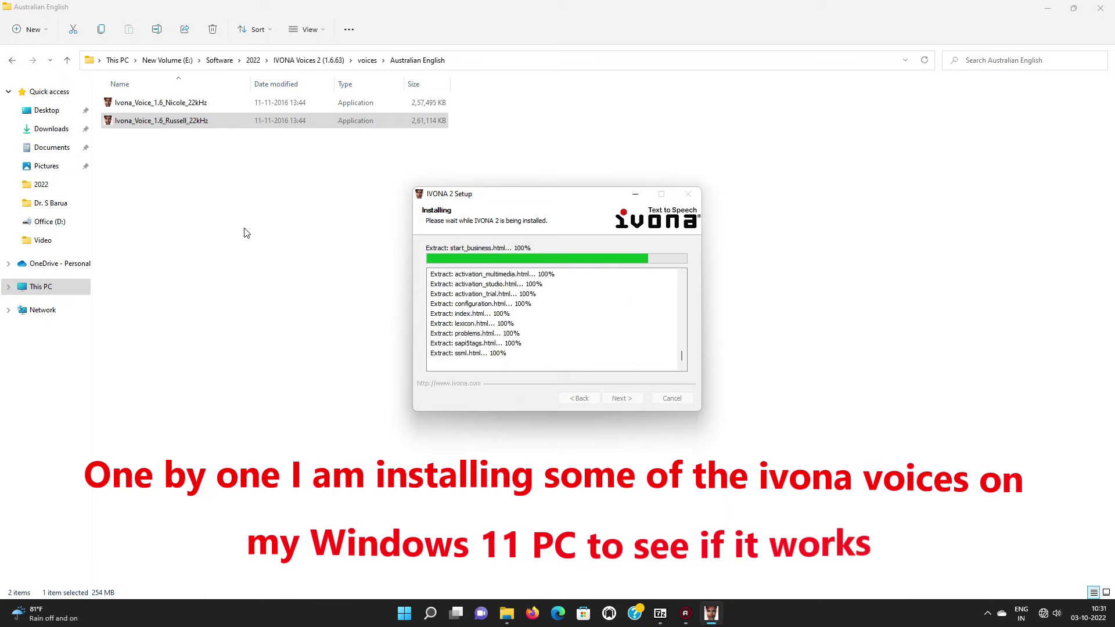
left_click(622, 398)
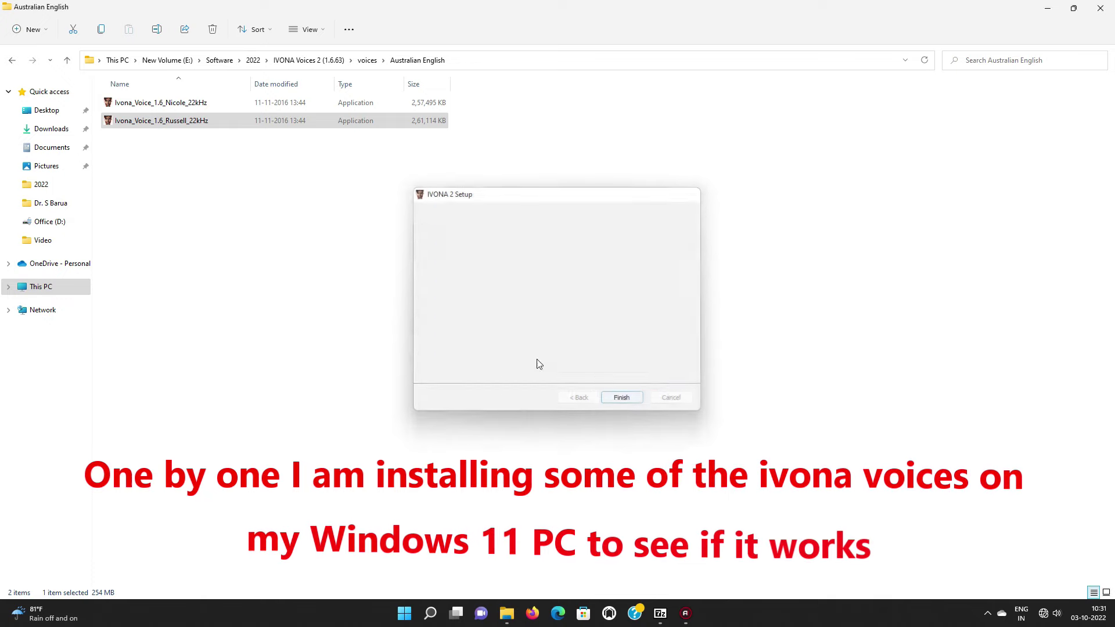
Step: Open the American English voices folder and install the IVONA voice Chipmunk Skippy with English as the installer language and default options
left_click(11, 62)
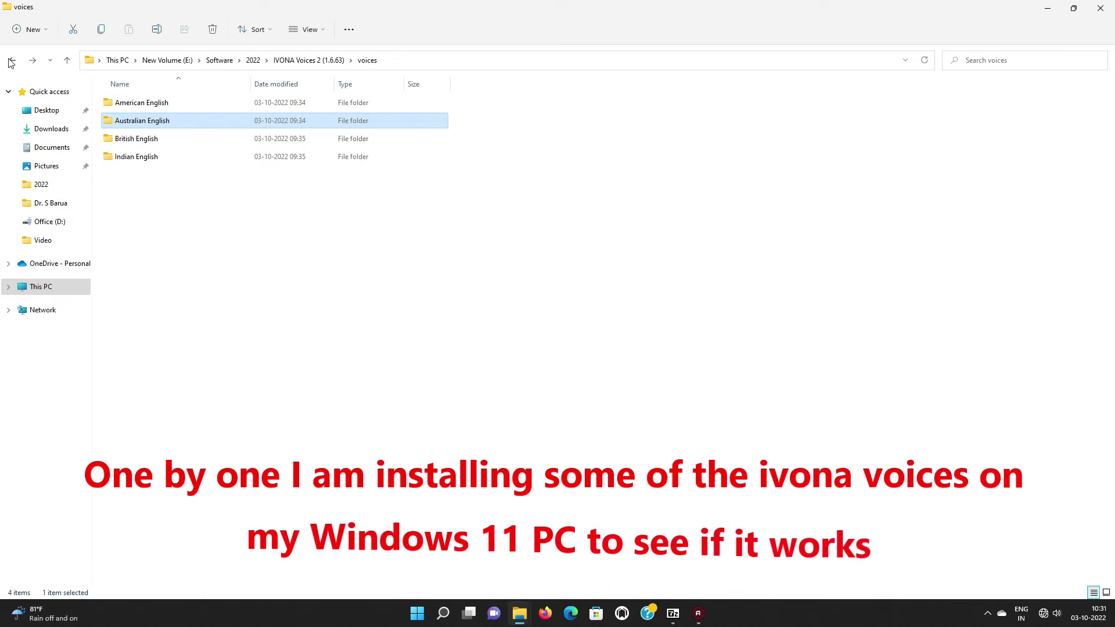
double_click(130, 104)
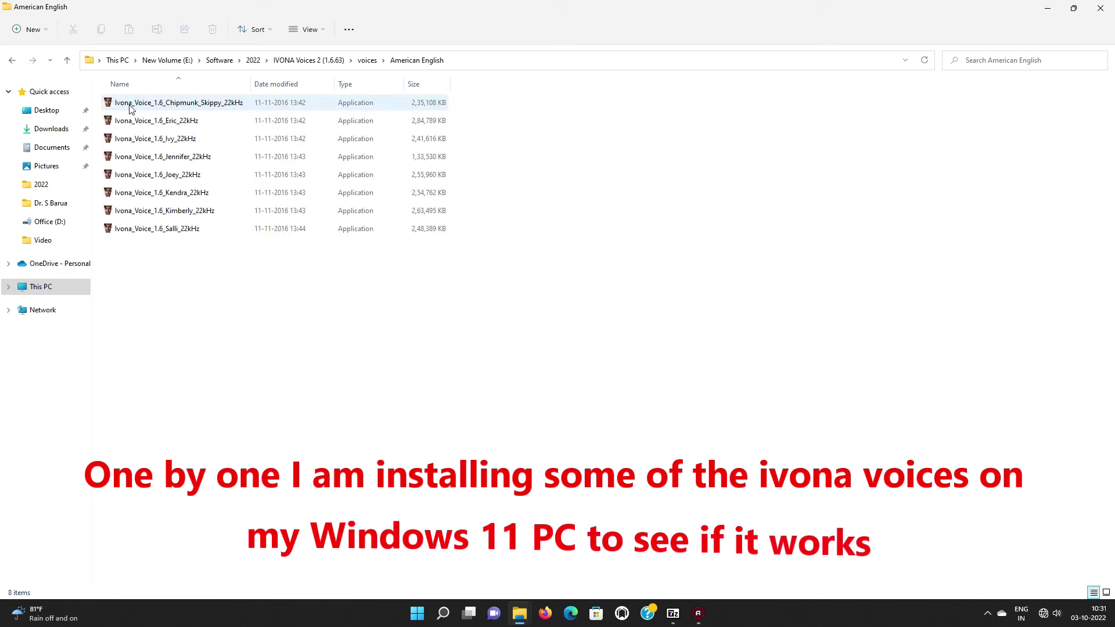
left_click(179, 108)
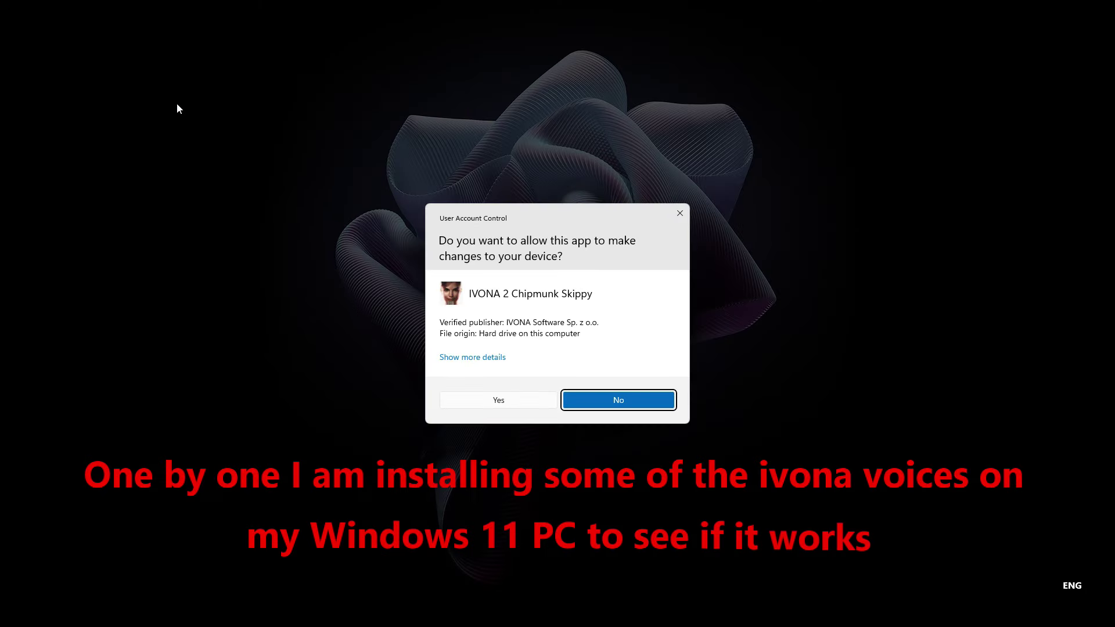
left_click(503, 401)
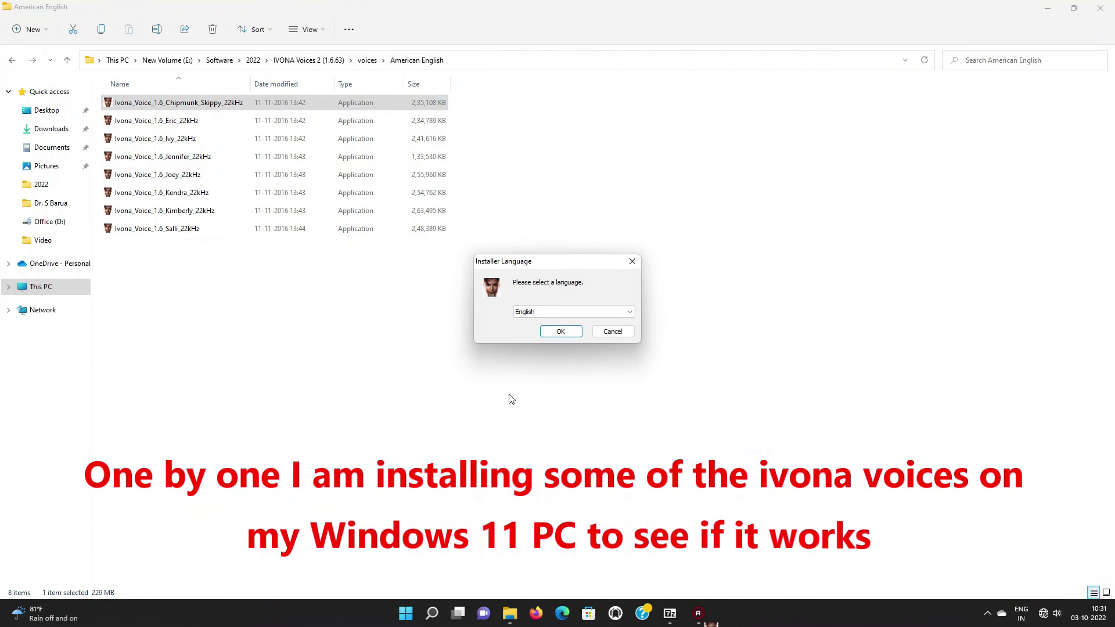
left_click(561, 334)
left_click(619, 399)
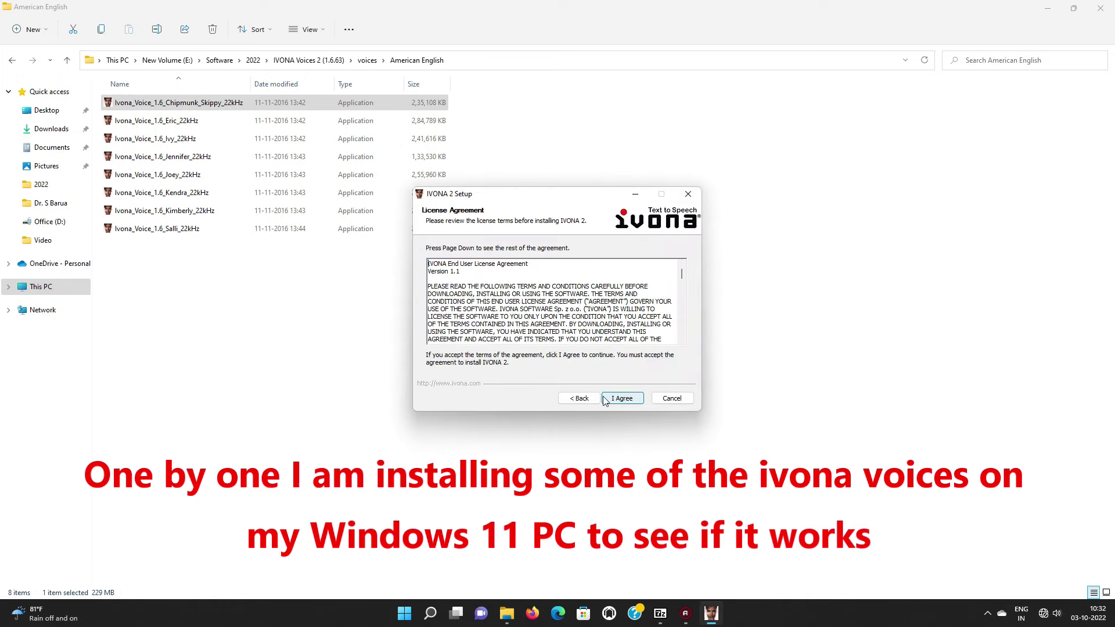
left_click(620, 400)
left_click(617, 400)
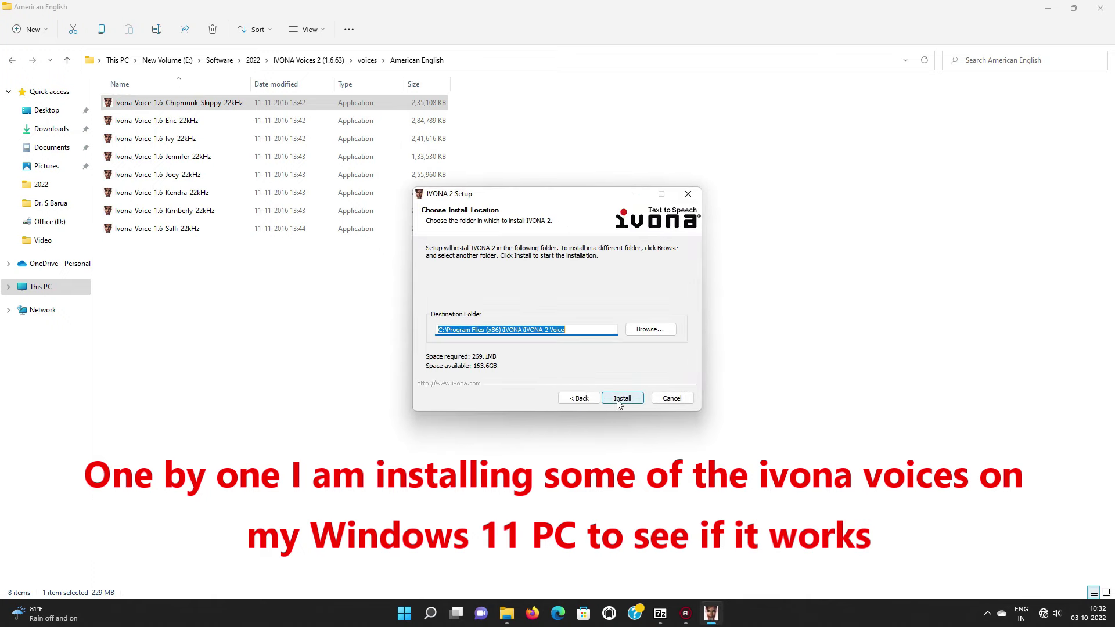
left_click(618, 400)
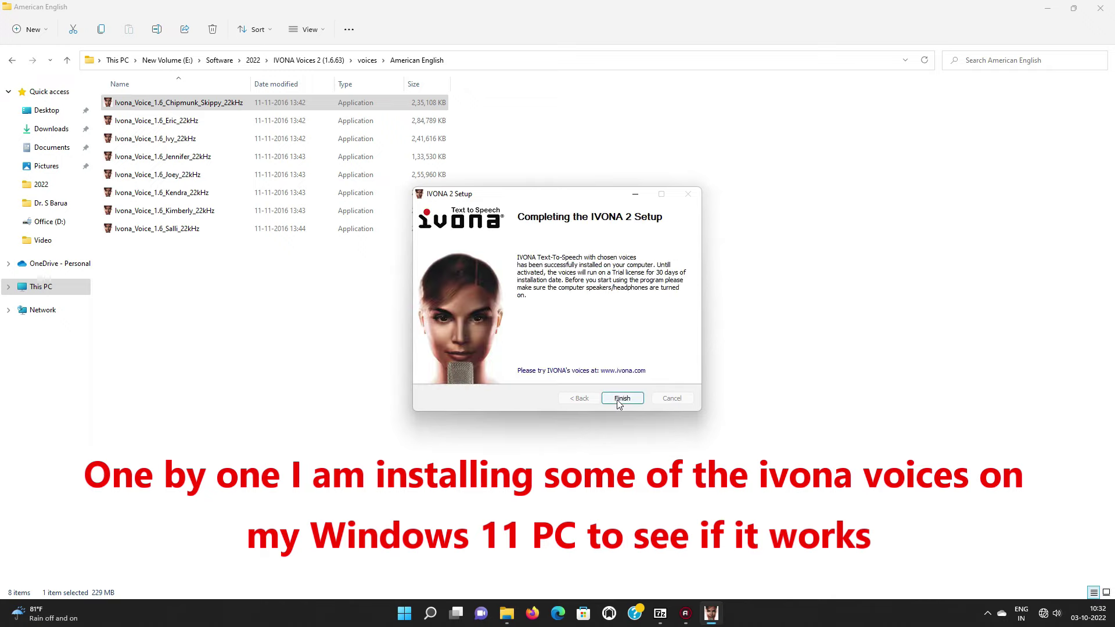
left_click(618, 400)
Step: Install the American English IVONA voice Eric with English as the installer language and the default setup options
left_click(162, 123)
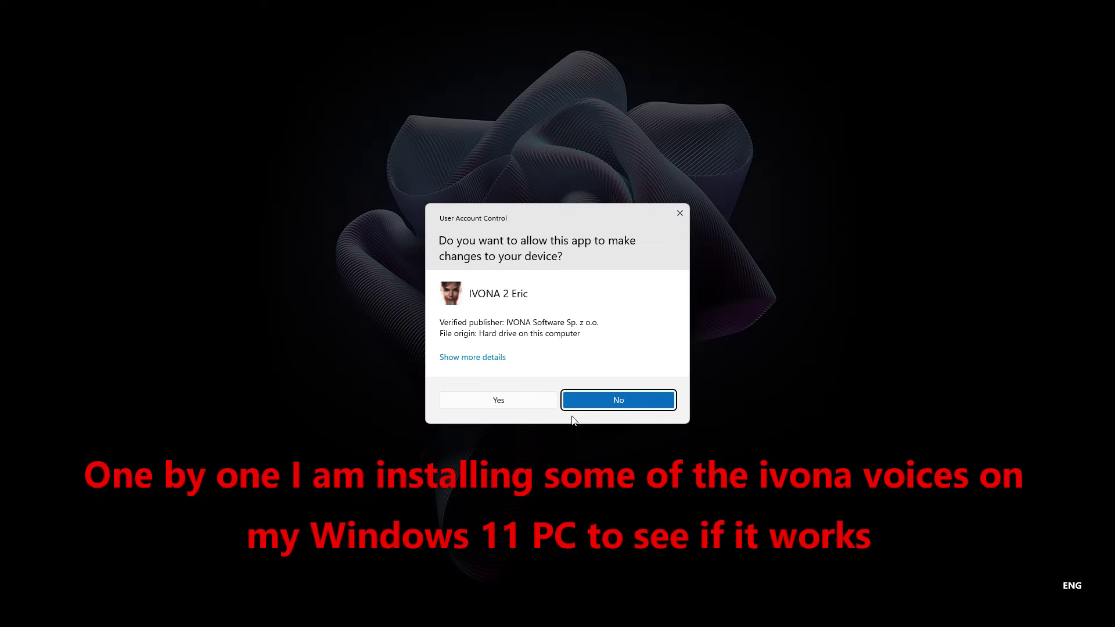
left_click(507, 398)
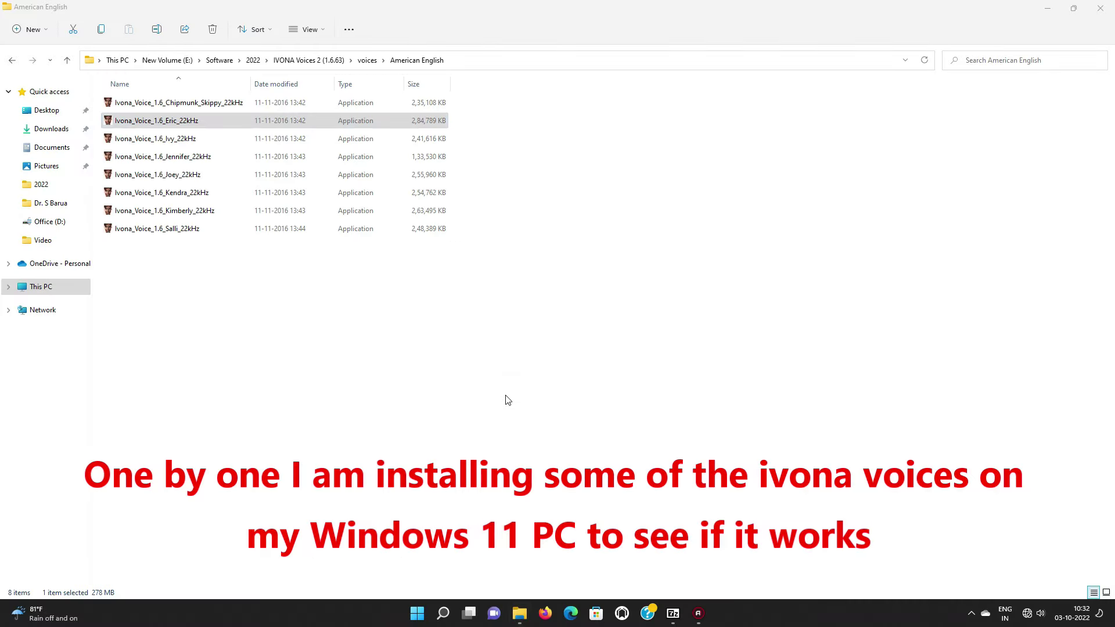
left_click(559, 332)
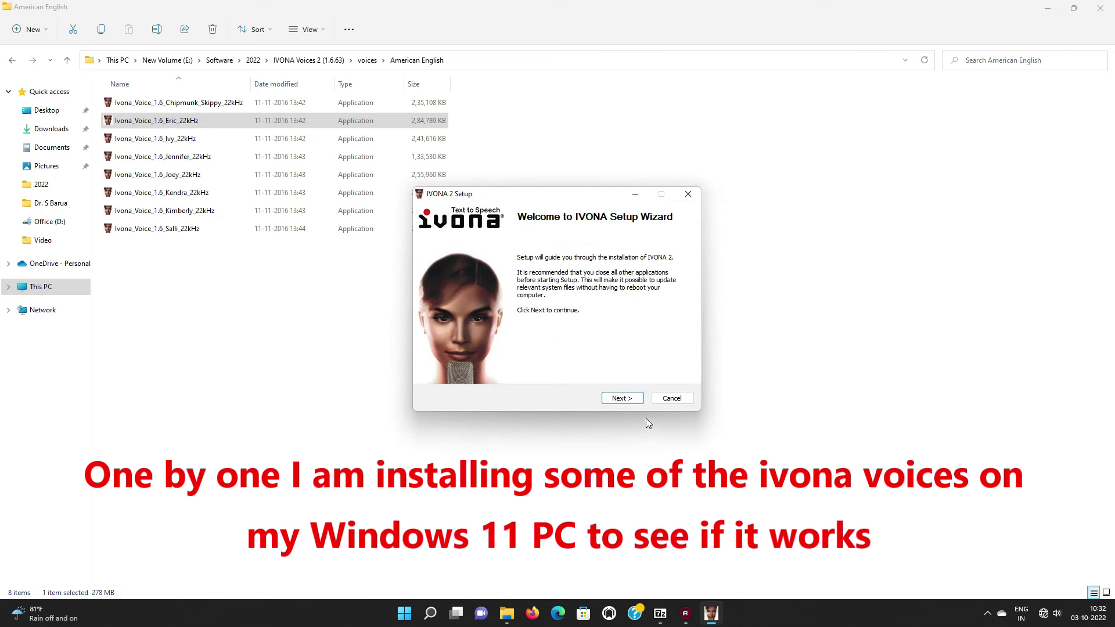
left_click(619, 401)
left_click(619, 401)
left_click(619, 400)
left_click(619, 400)
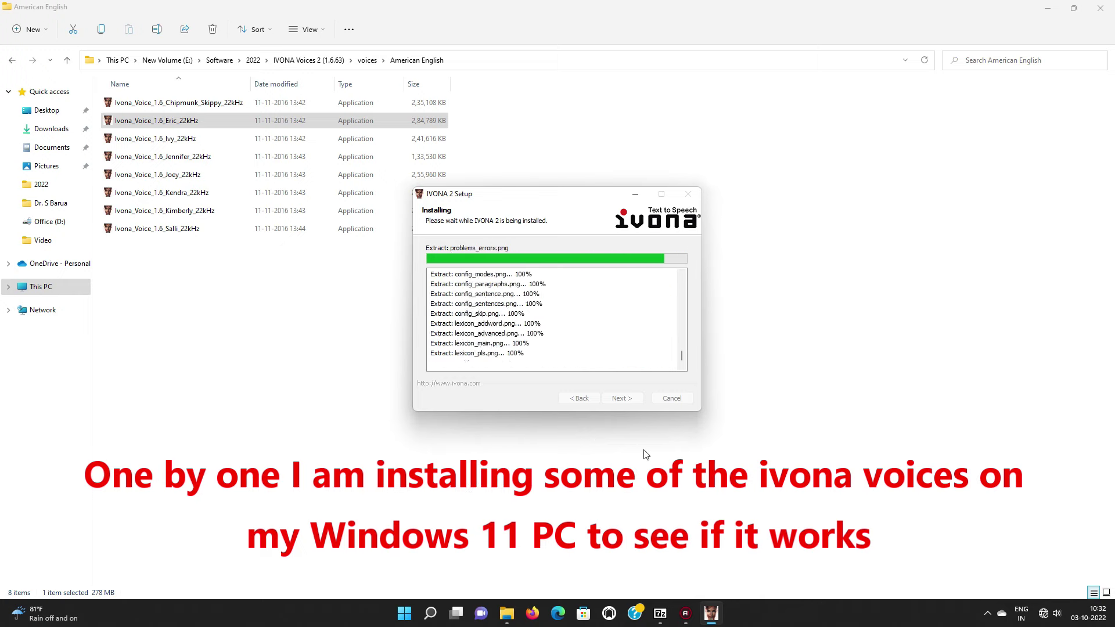
left_click(621, 398)
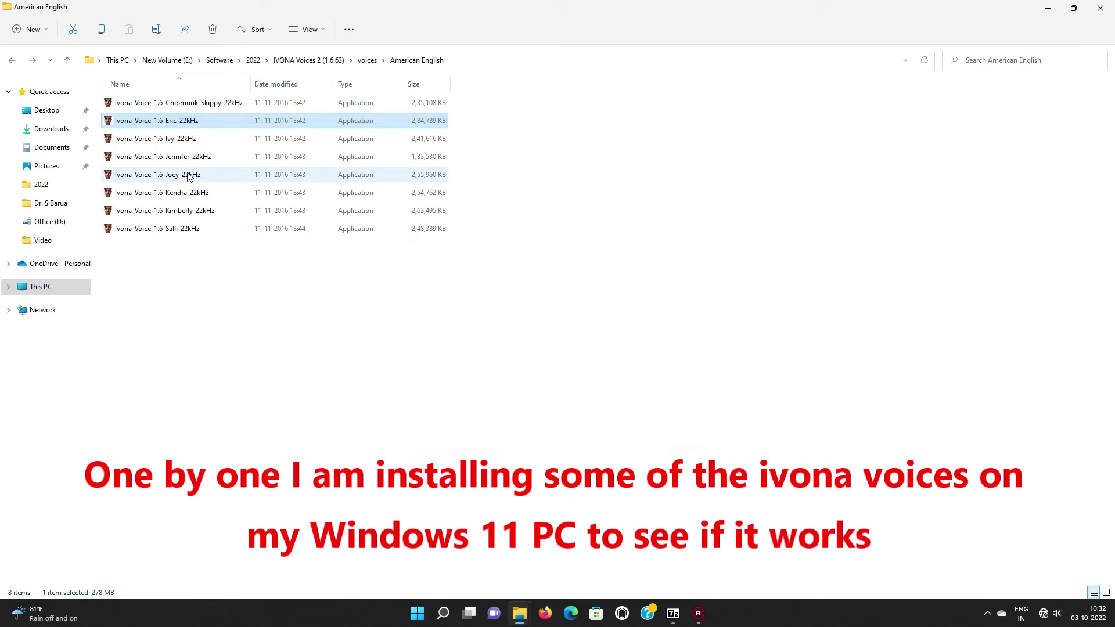
Step: Install the American English IVONA voice Ivy with English as the installer language and the default setup options
left_click(163, 141)
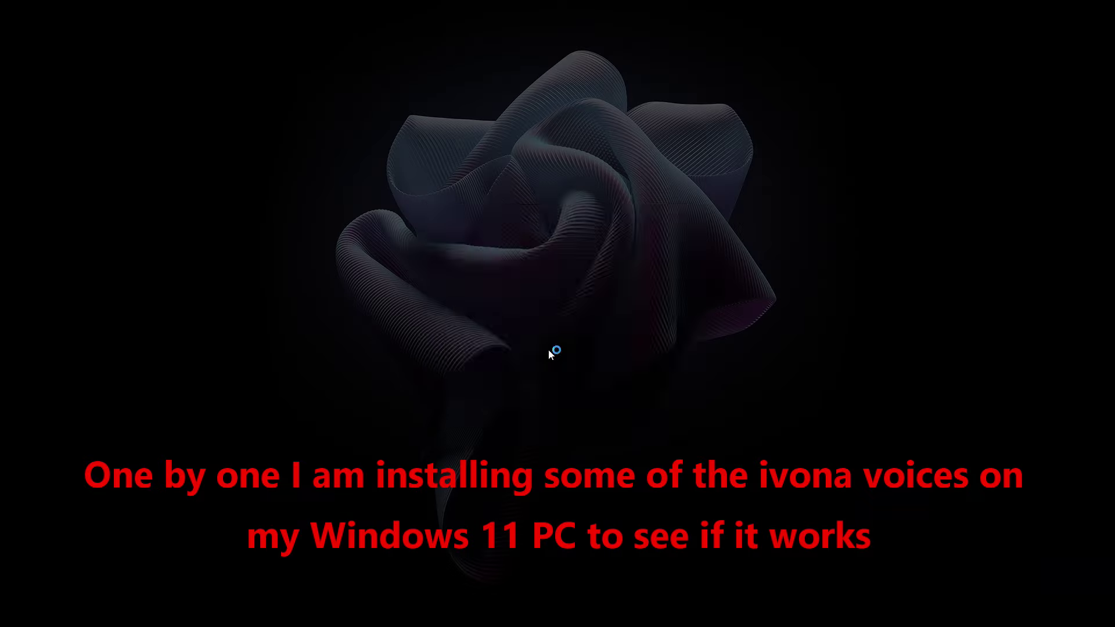
left_click(535, 400)
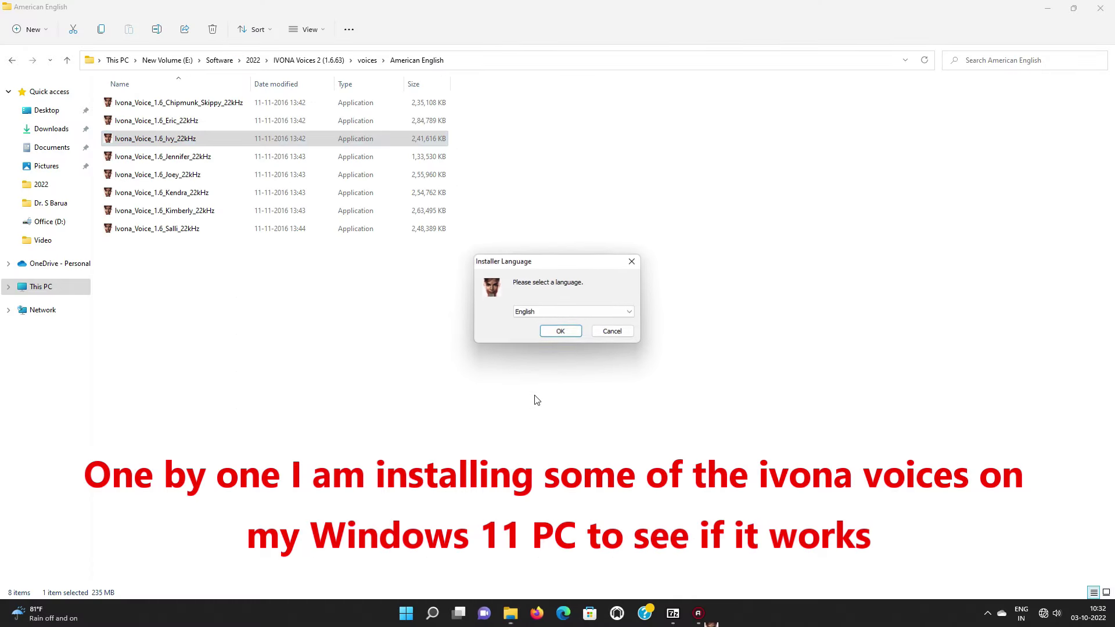
left_click(563, 331)
left_click(628, 399)
left_click(621, 398)
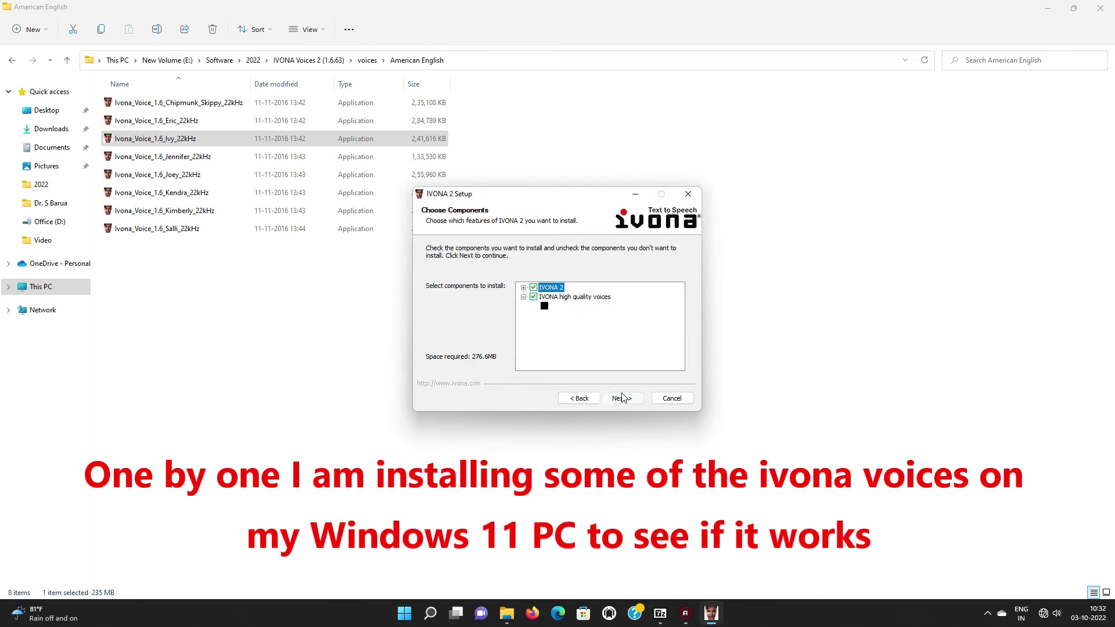
left_click(625, 400)
left_click(623, 397)
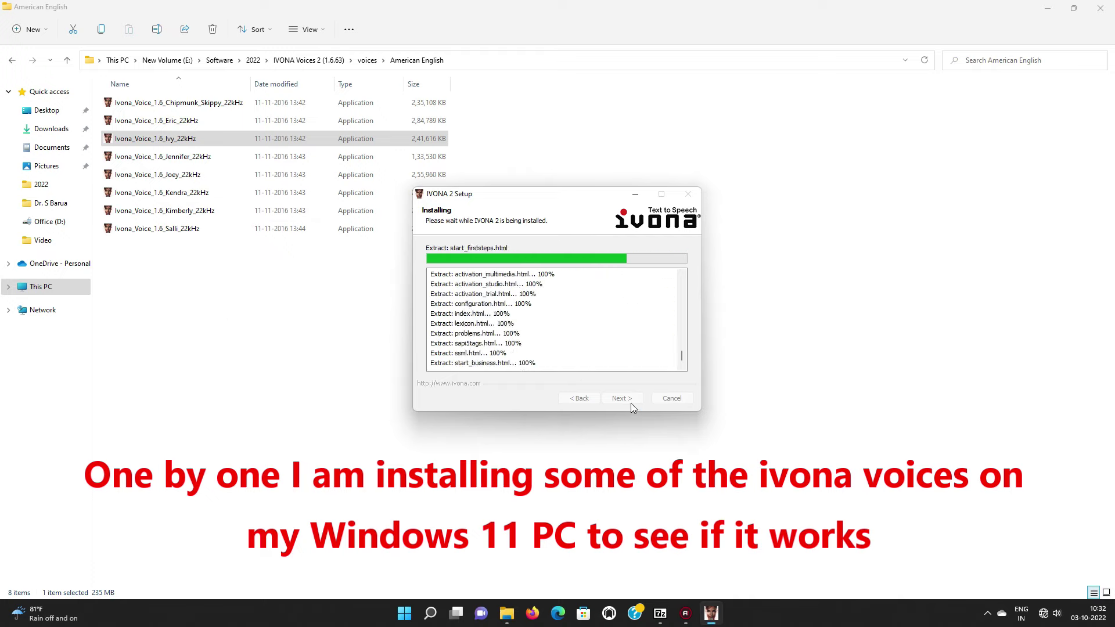
left_click(619, 399)
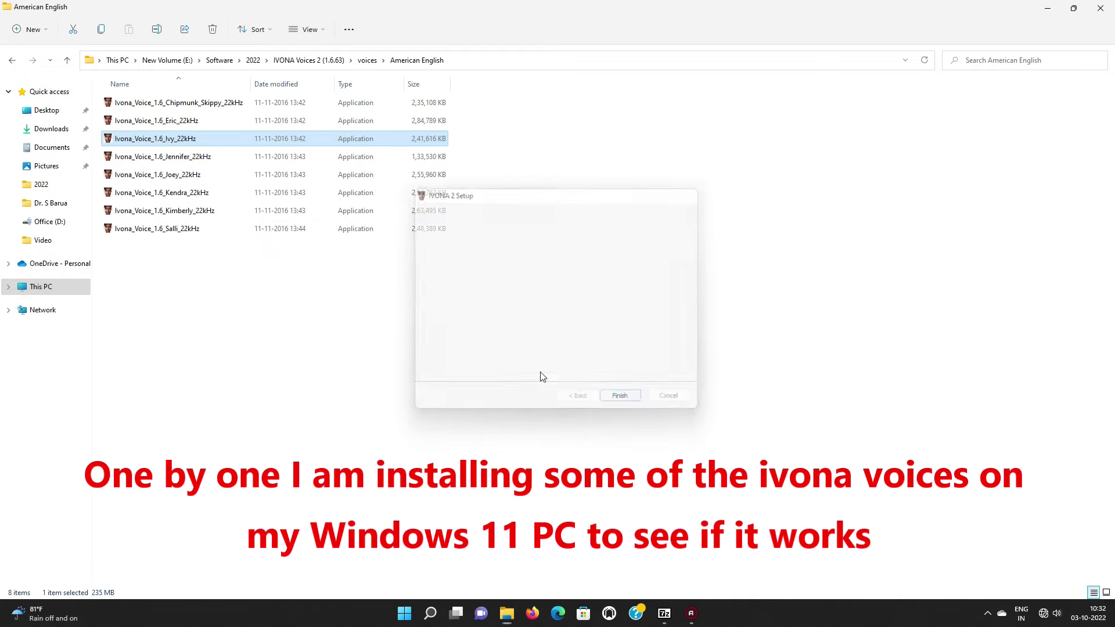
Step: Install the American English IVONA voice Jennifer with English as the installer language and the default setup options
double_click(182, 158)
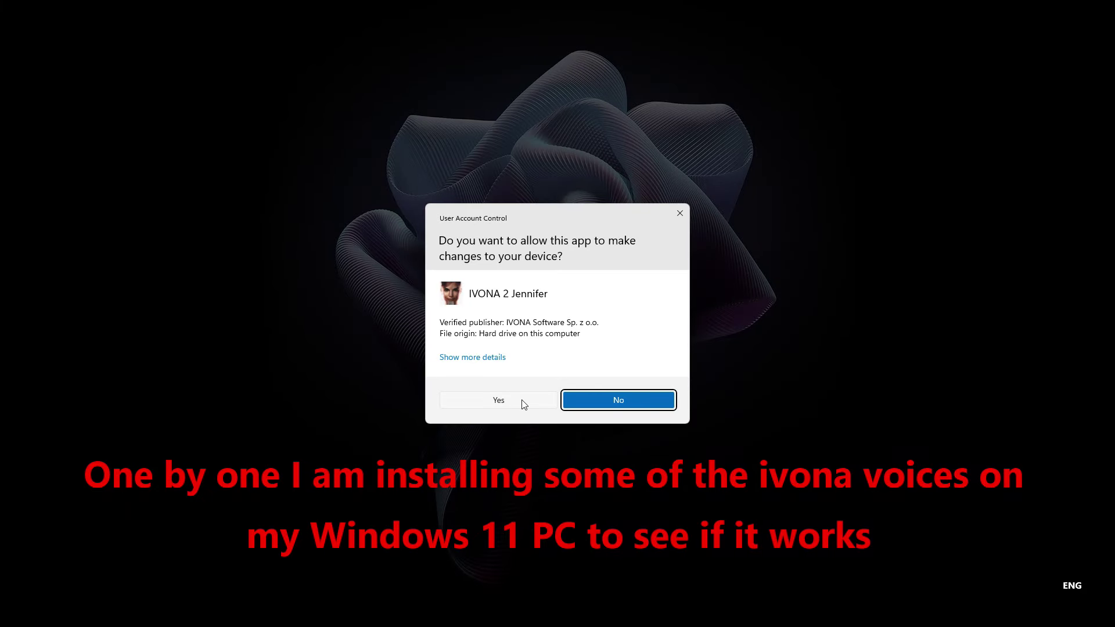
left_click(523, 402)
left_click(566, 331)
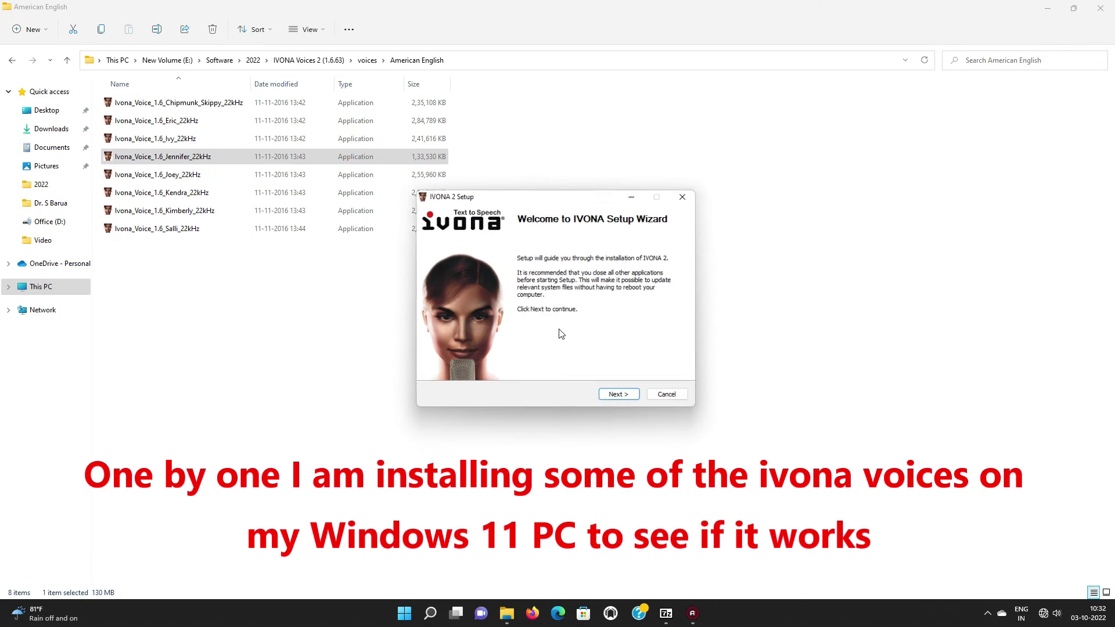
left_click(603, 400)
left_click(605, 400)
left_click(611, 400)
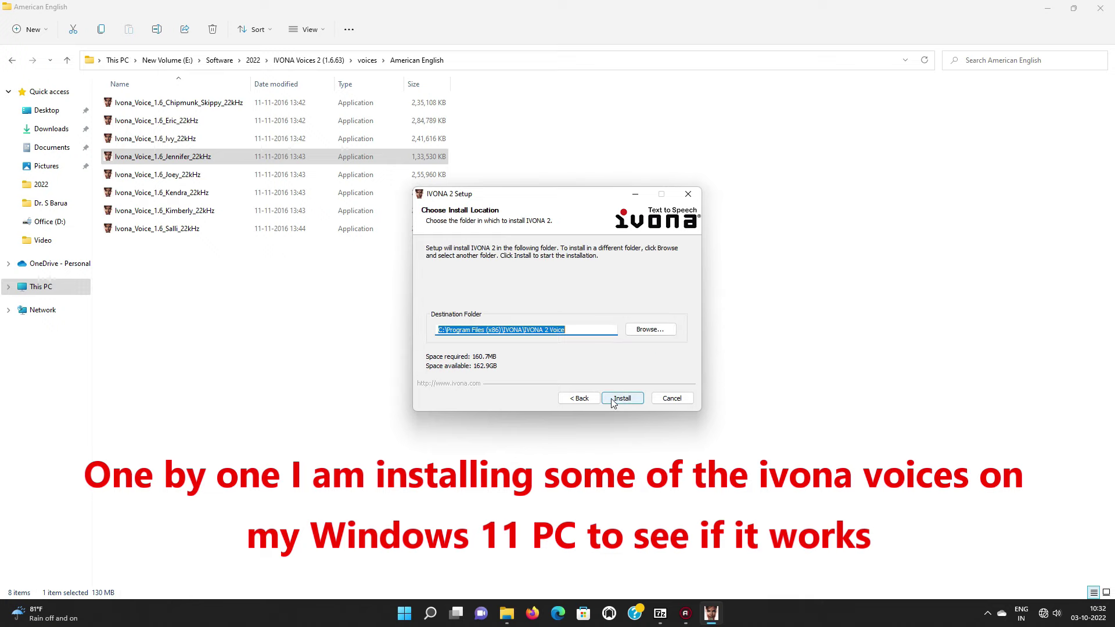
left_click(612, 401)
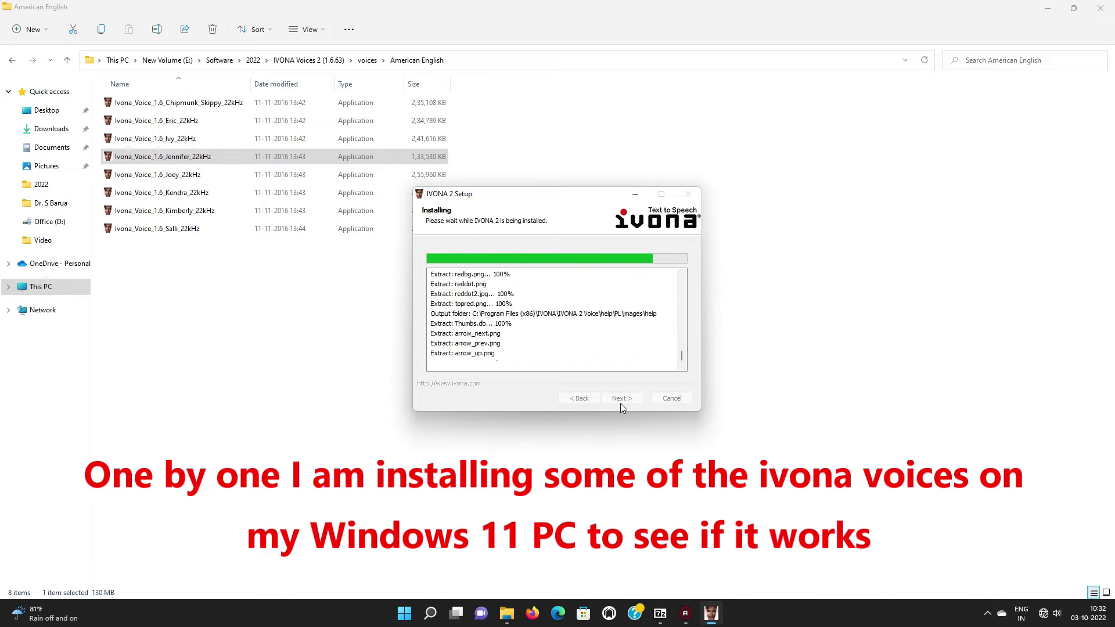
left_click(621, 398)
Step: Install the American English IVONA voice Joey with English as the installer language and the default setup options
double_click(192, 176)
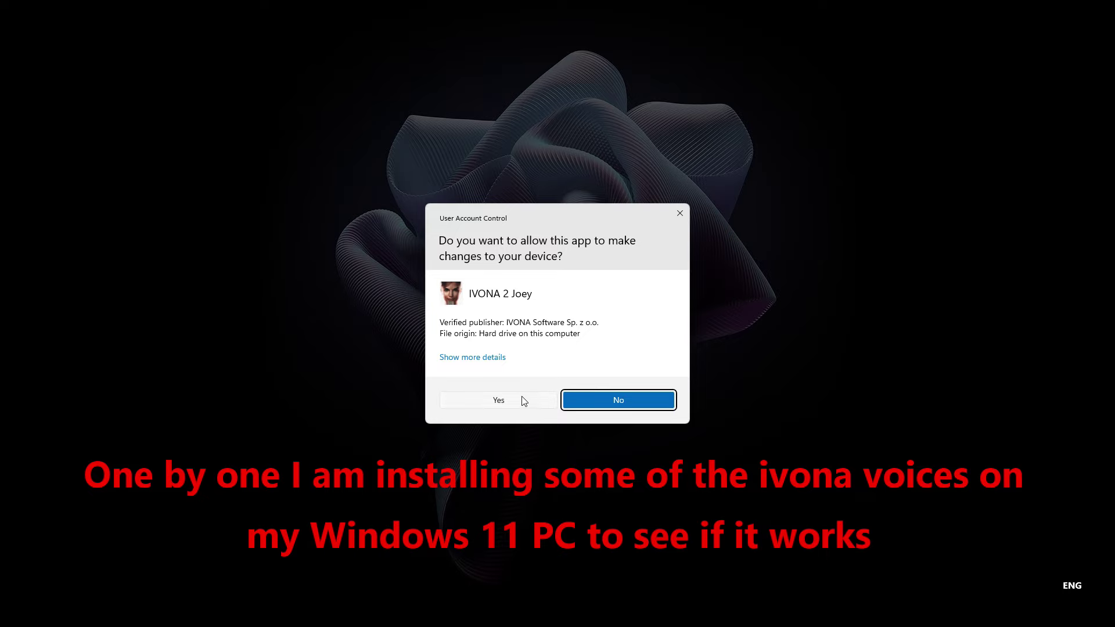
left_click(522, 400)
left_click(561, 330)
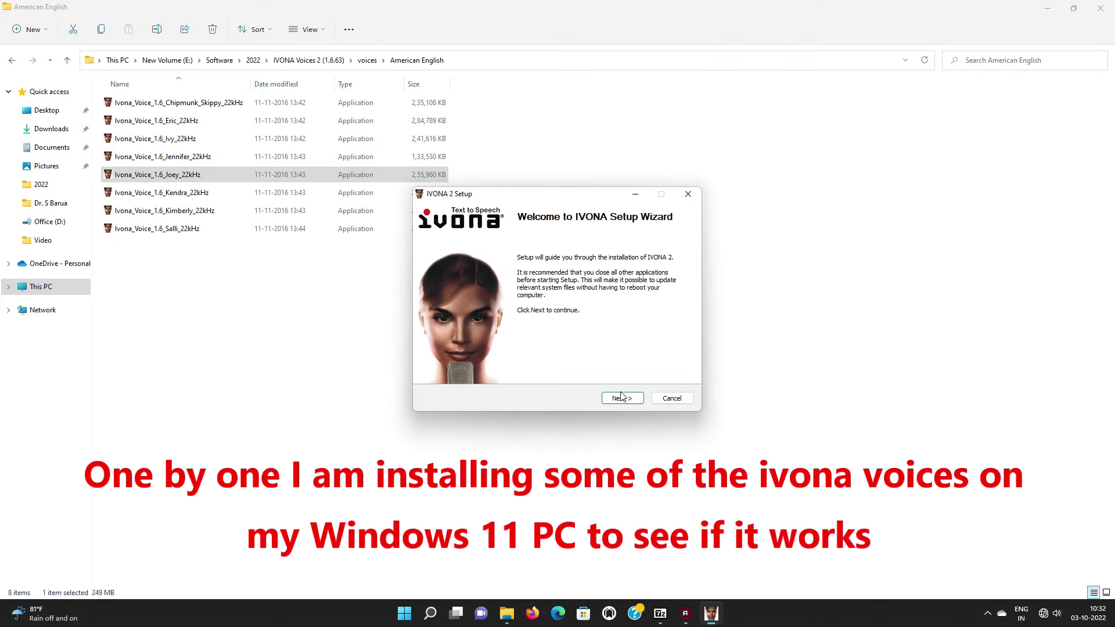
left_click(621, 398)
left_click(621, 398)
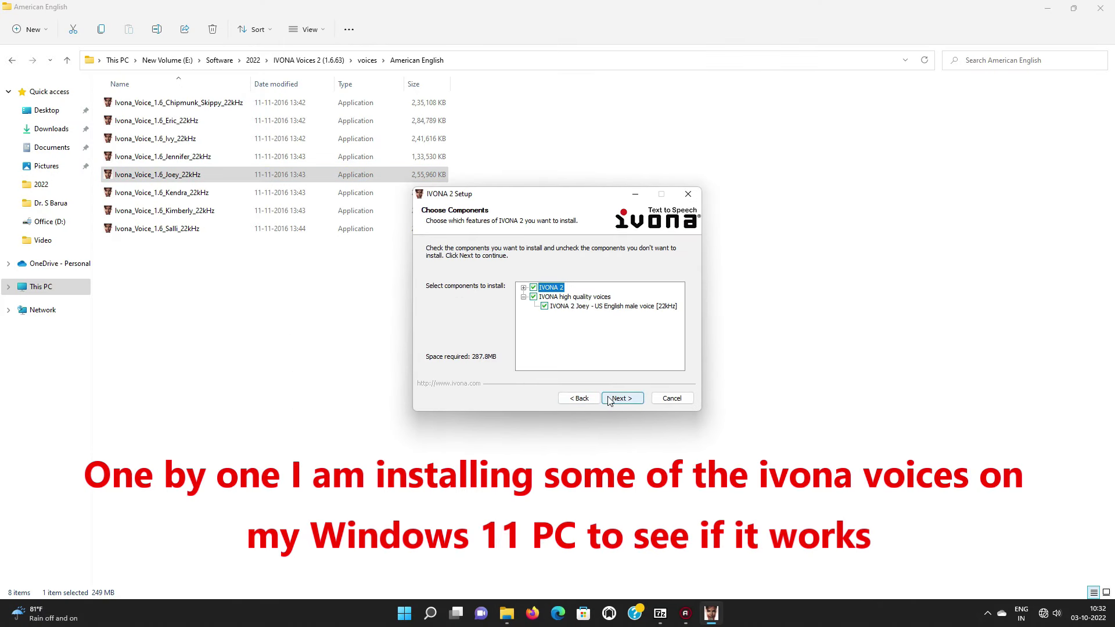
left_click(622, 398)
left_click(609, 399)
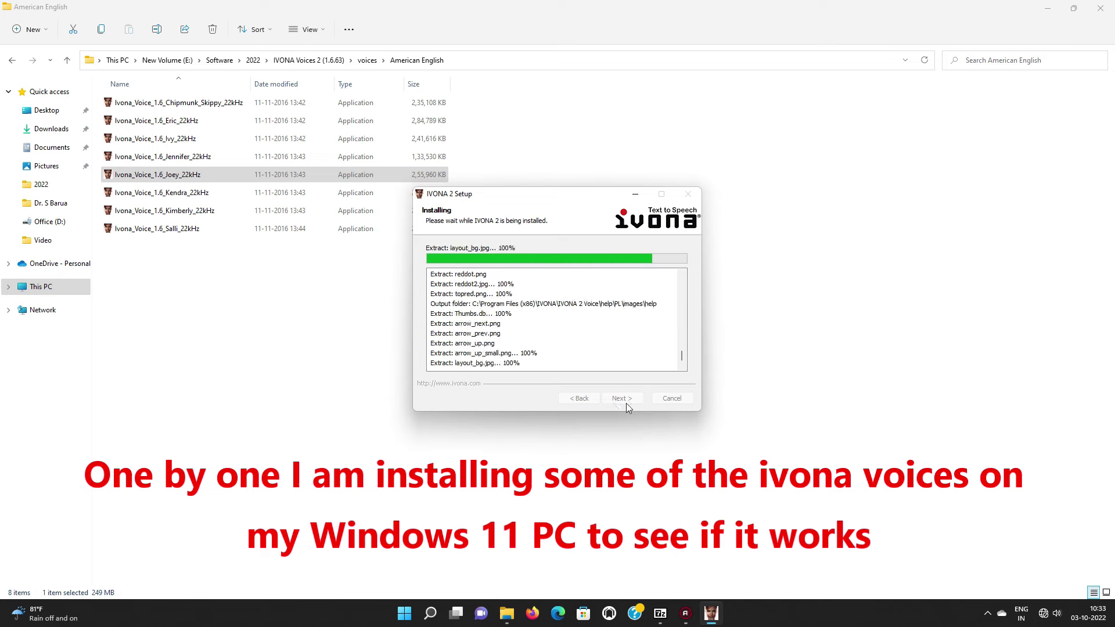
left_click(622, 400)
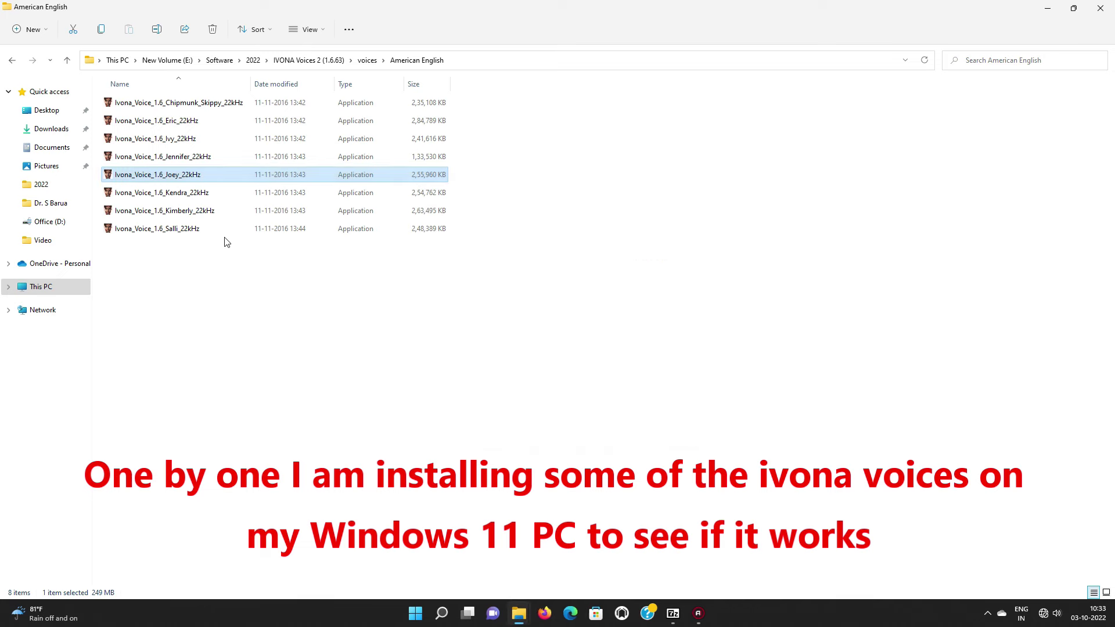
Step: Install the American English IVONA voice Kendra with English as the installer language and the default setup options
double_click(188, 195)
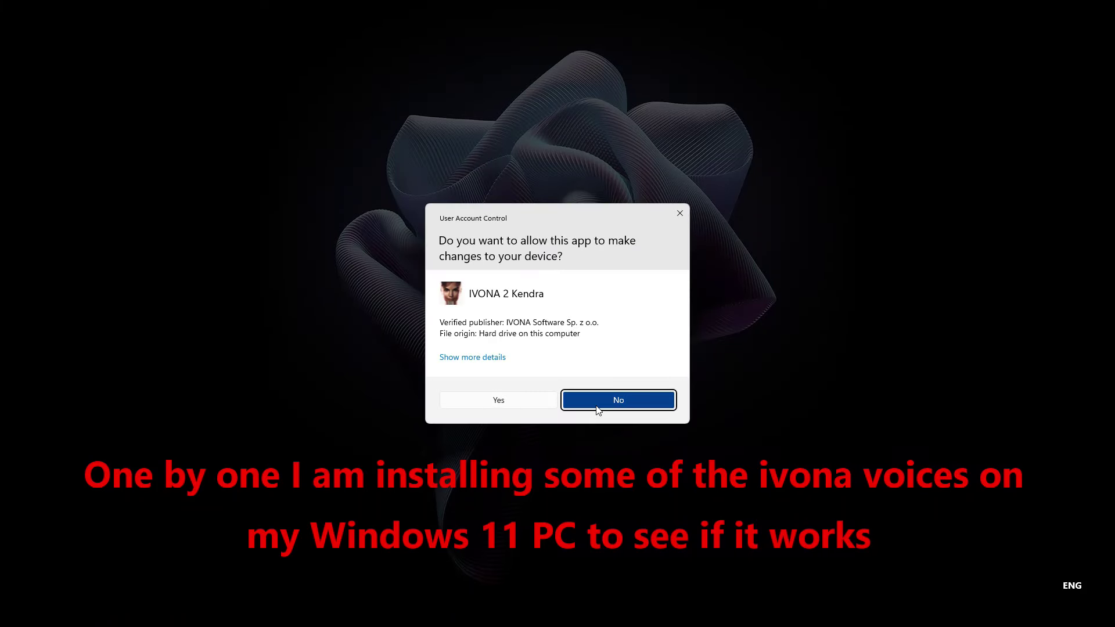
left_click(535, 399)
left_click(560, 332)
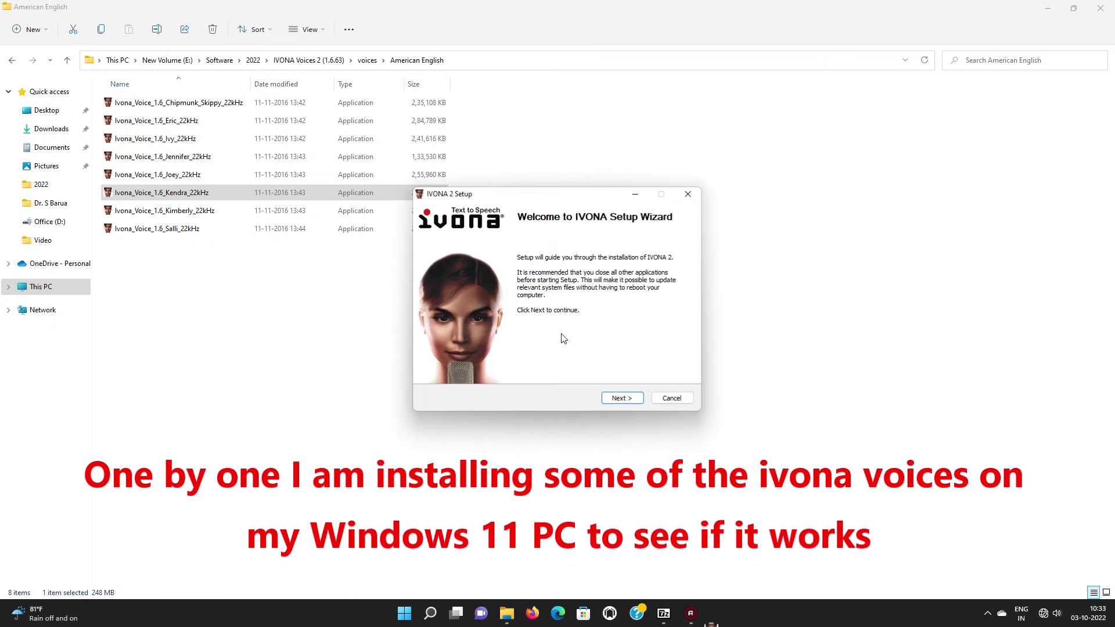
left_click(611, 399)
left_click(611, 400)
left_click(611, 399)
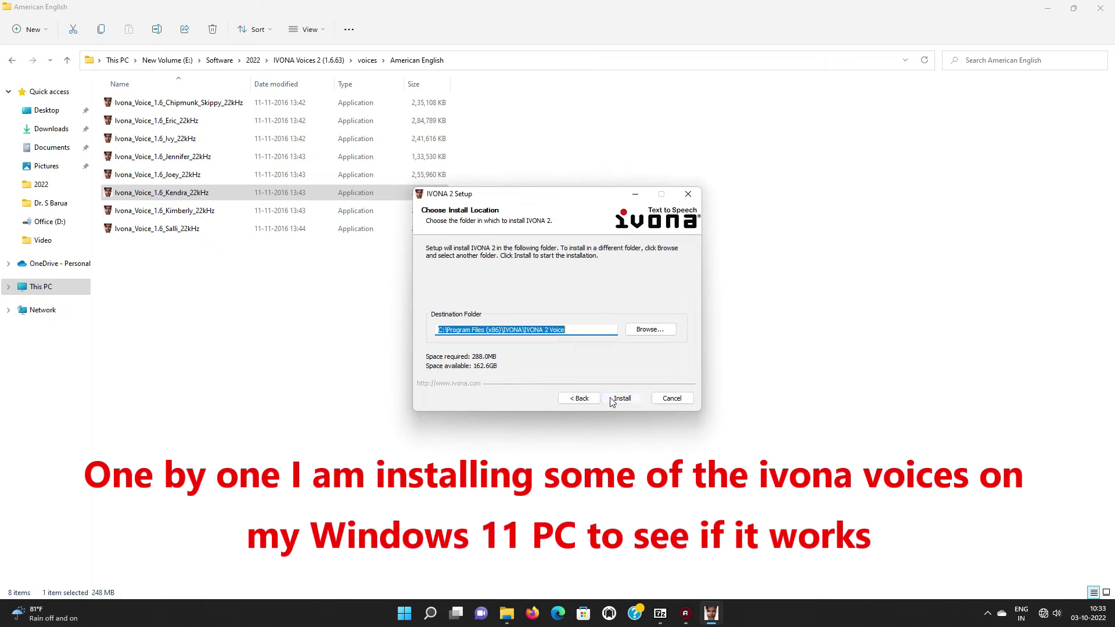
left_click(612, 400)
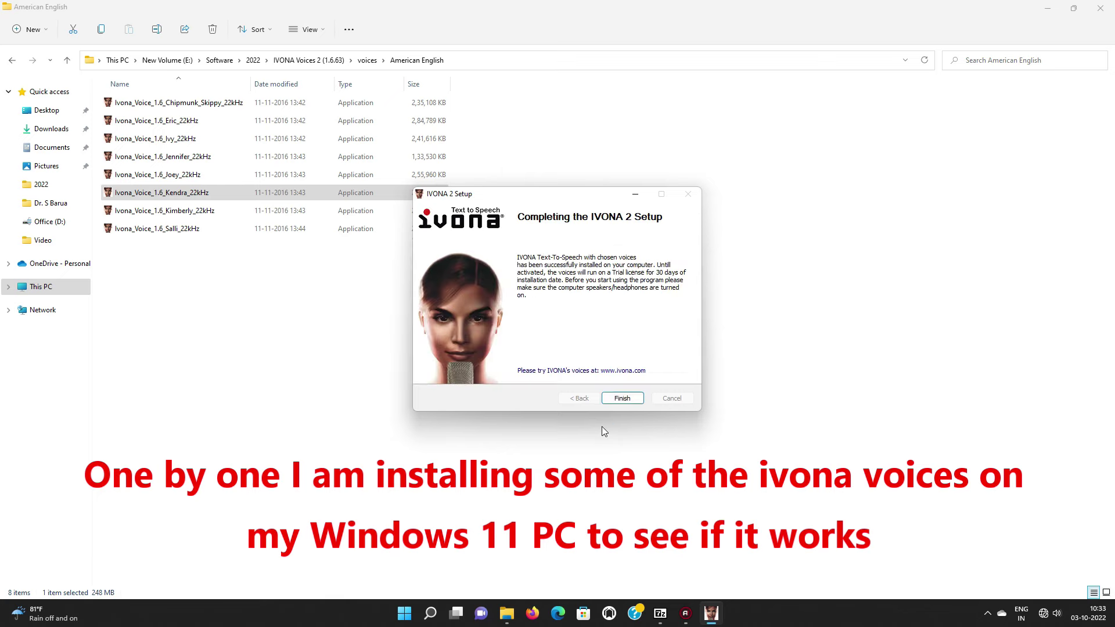
left_click(619, 399)
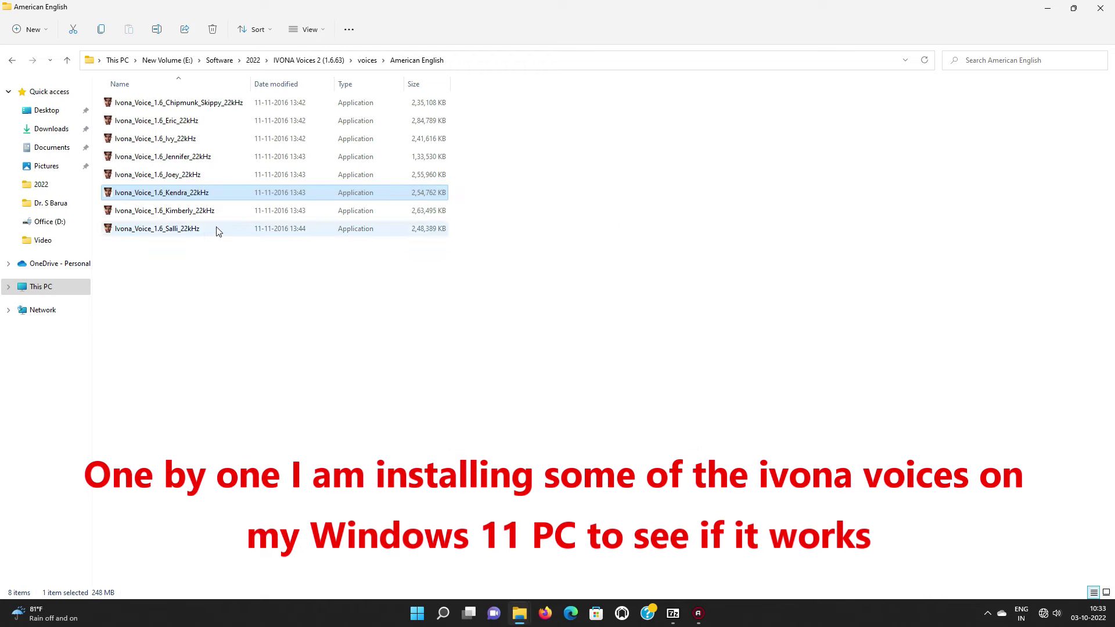
Step: Install the American English IVONA voice Kimberly with English as the installer language and the default setup options
left_click(206, 214)
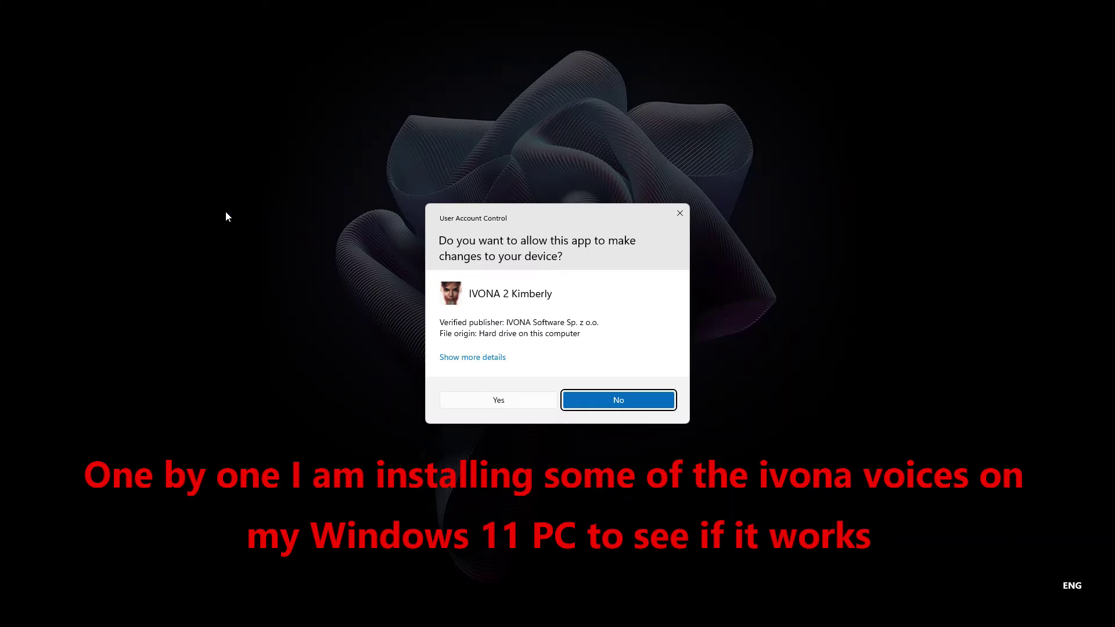
left_click(498, 409)
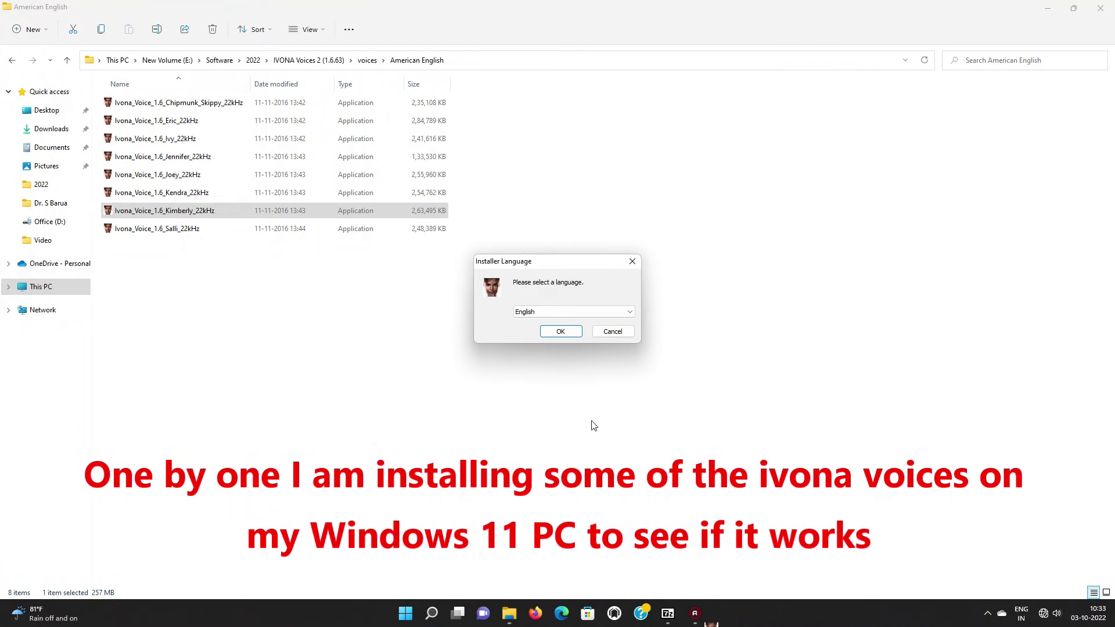
left_click(566, 330)
left_click(616, 399)
left_click(616, 399)
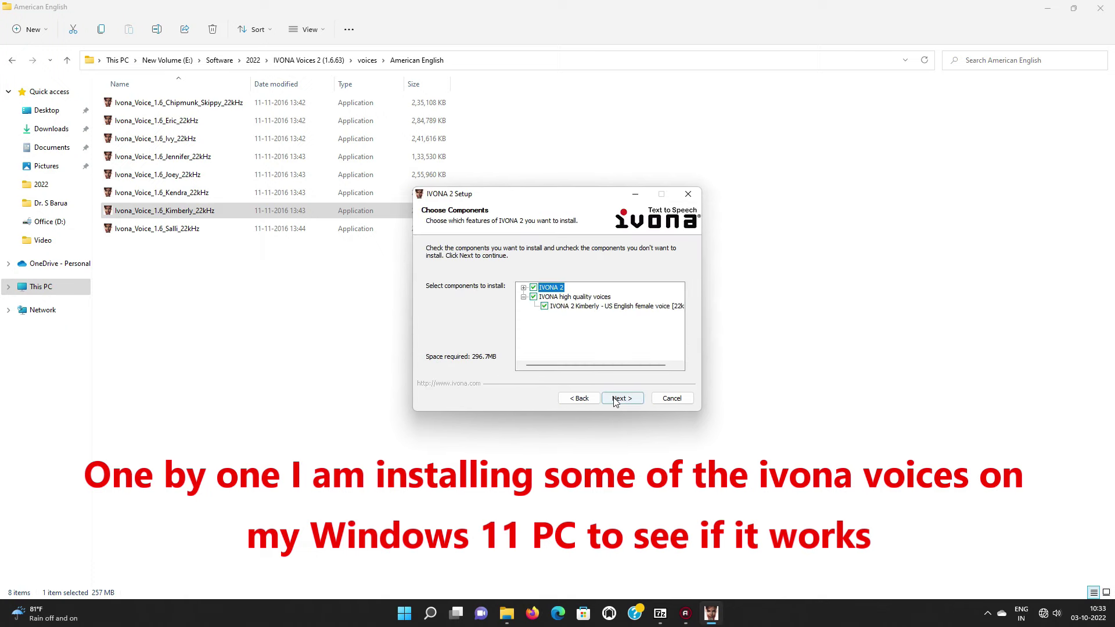
left_click(620, 399)
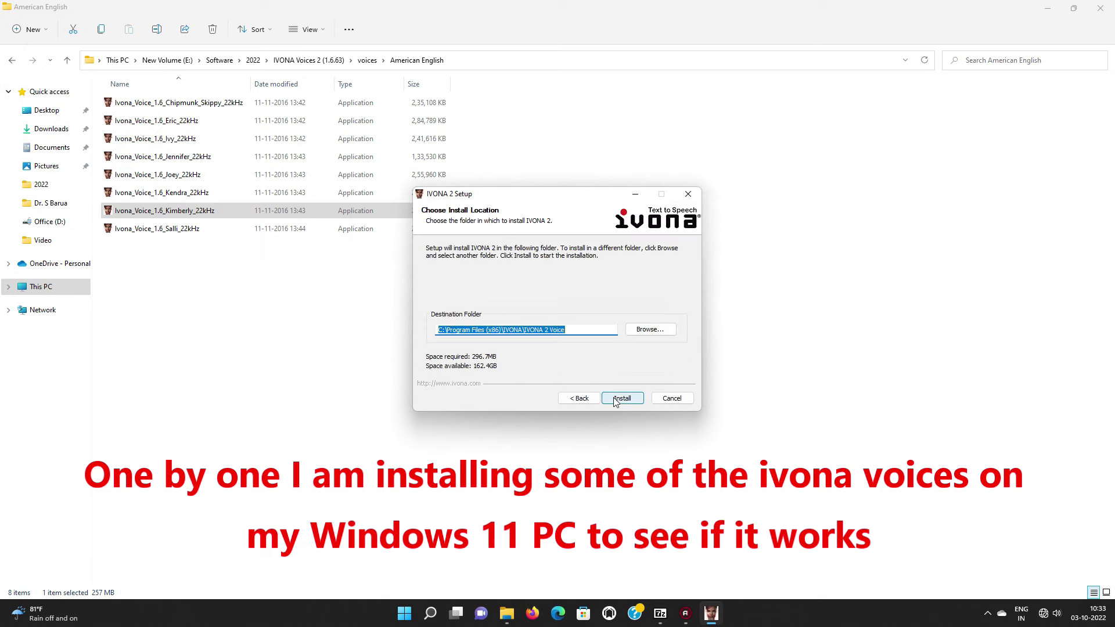
left_click(620, 398)
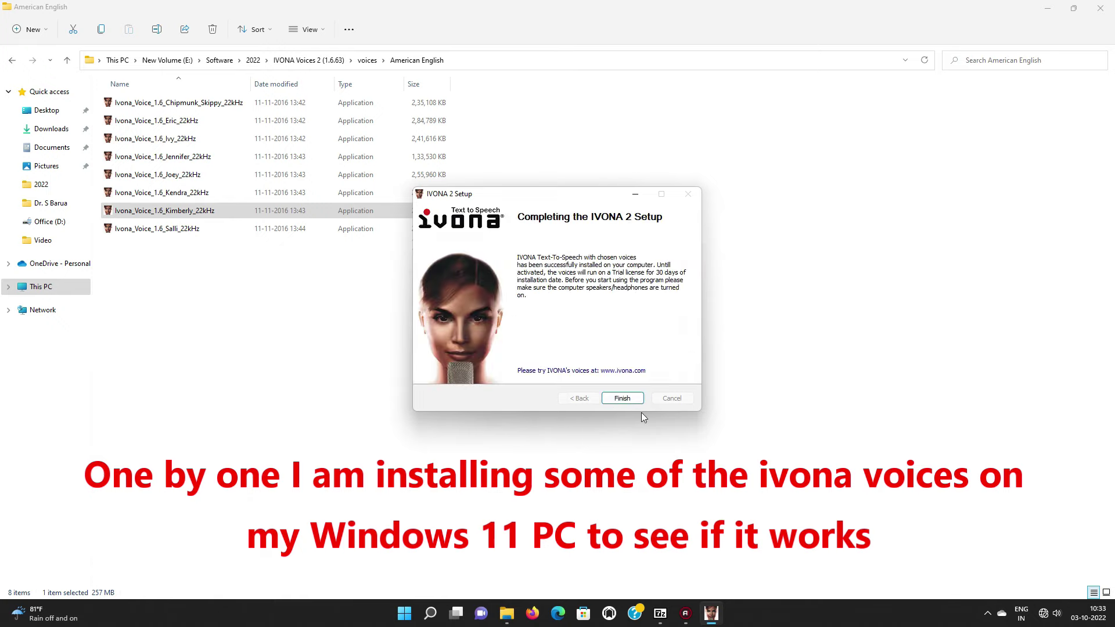
left_click(622, 399)
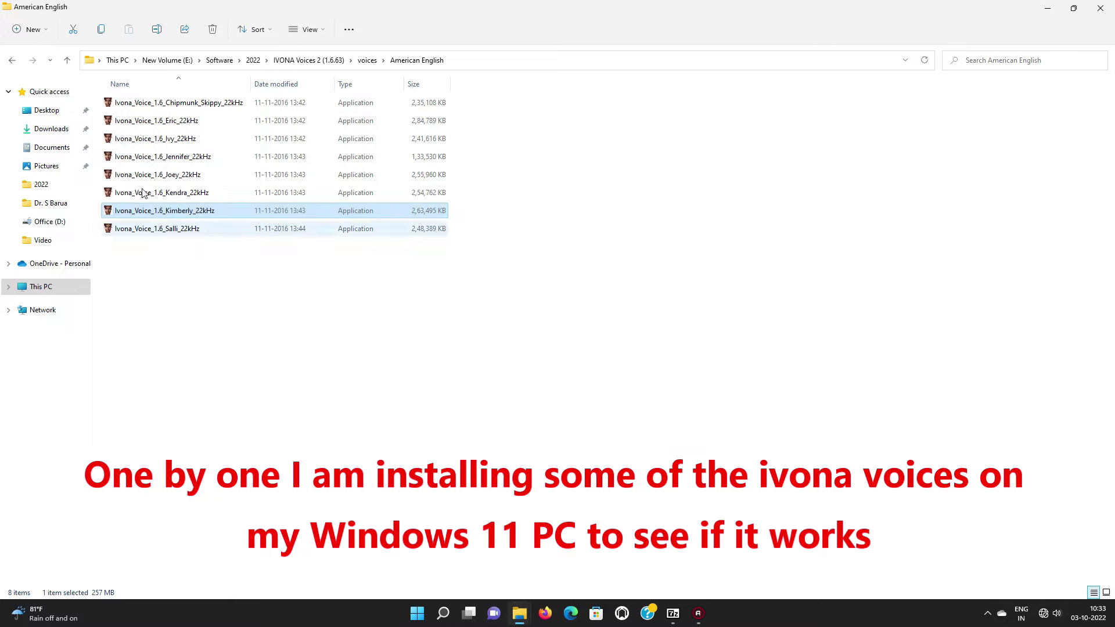
Step: Return to the voices folder, minimize it, and open the document "Welcome to Natural Reader text to speech software" in NaturalReader 14
left_click(12, 60)
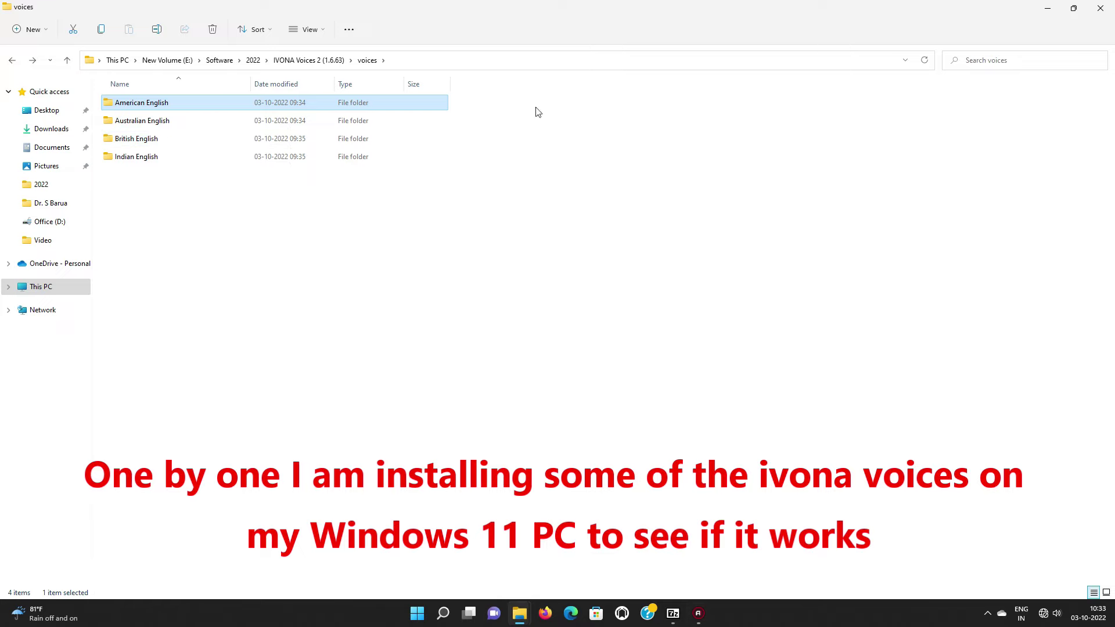
left_click(1050, 8)
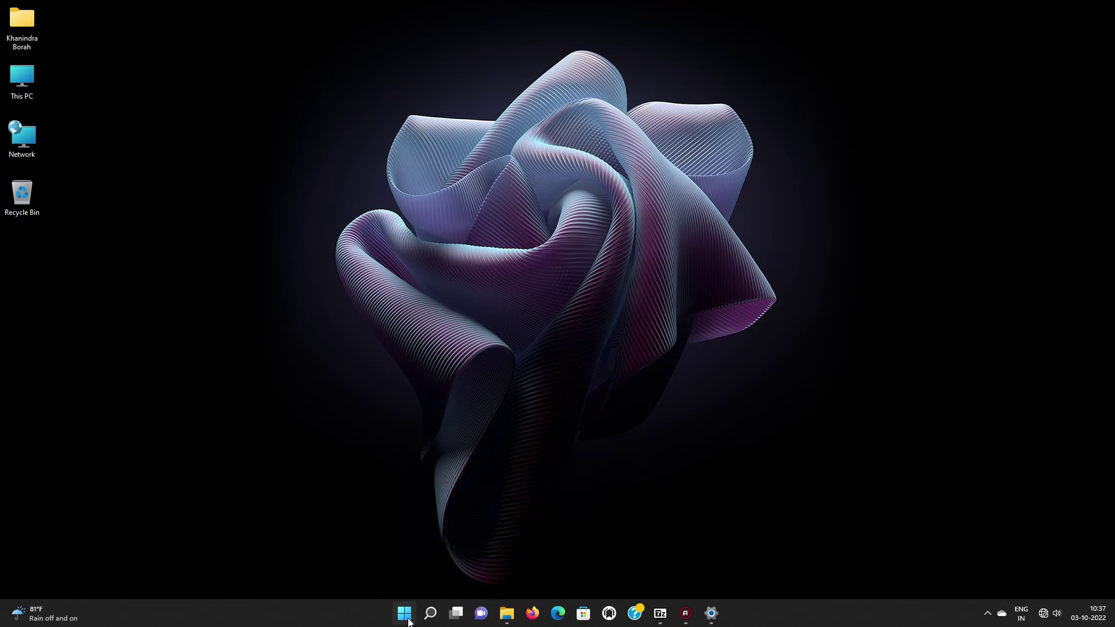
key("super")
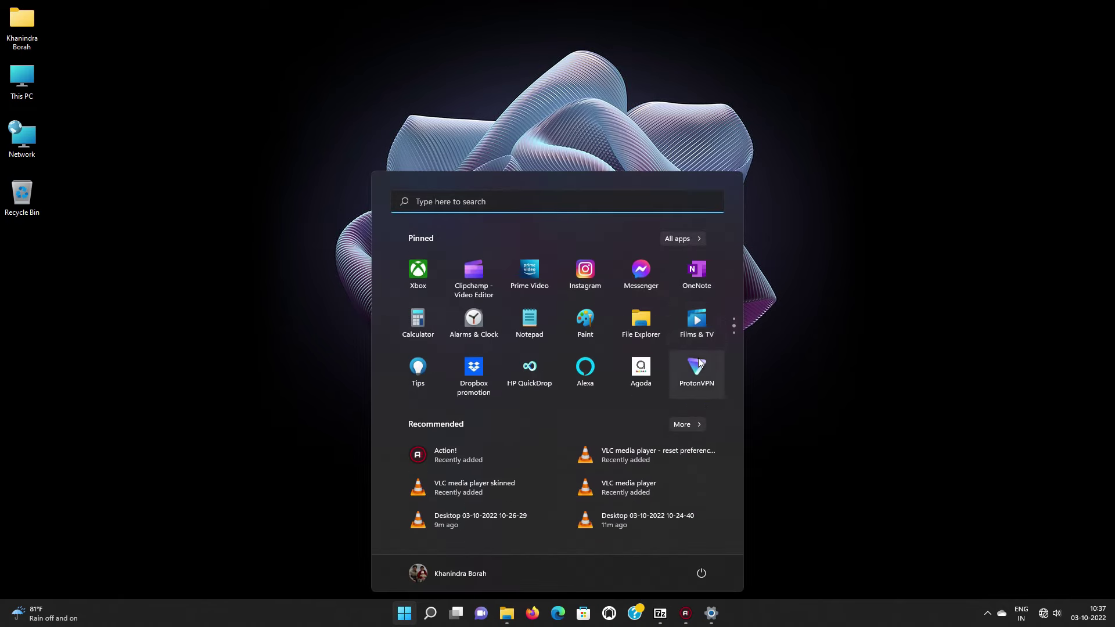
scroll(699, 361, "down", 1)
left_click(477, 320)
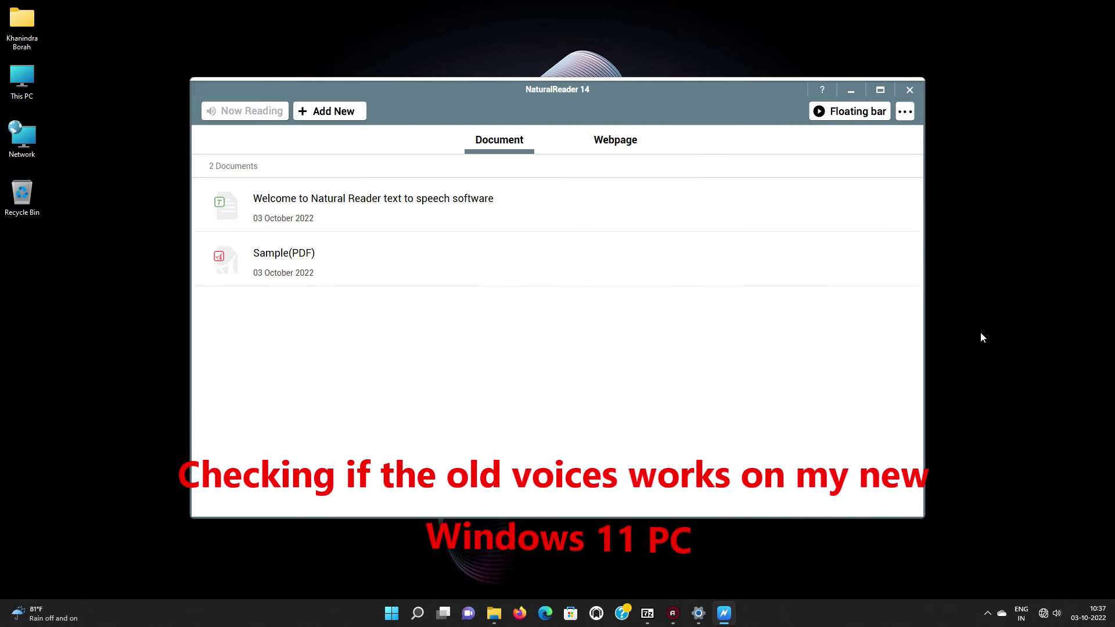
left_click(395, 201)
left_click(395, 201)
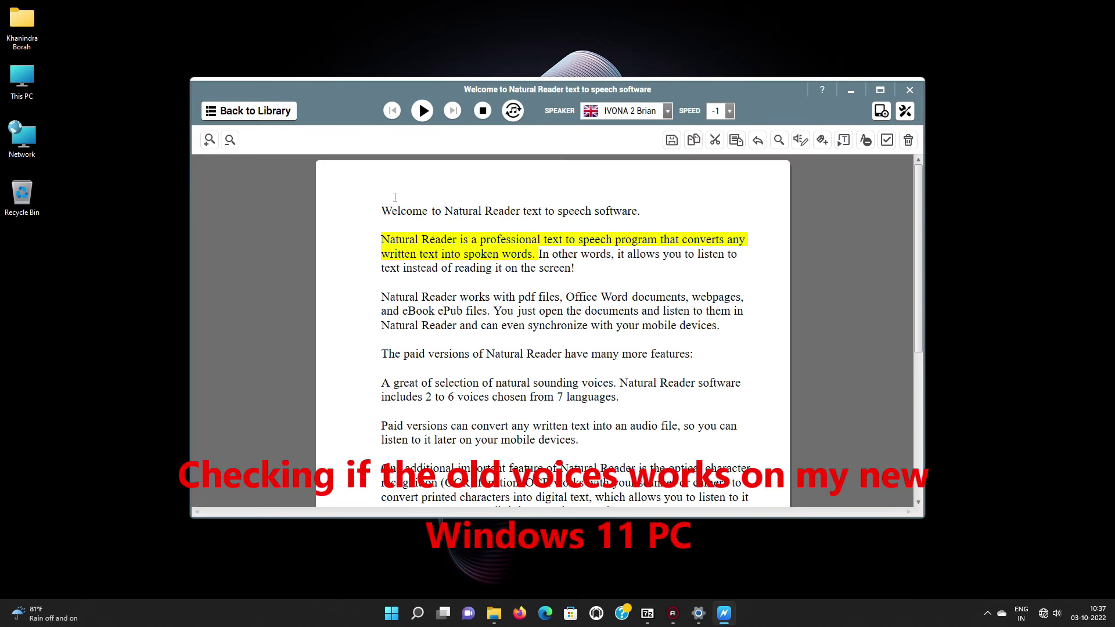
Step: Select IVONA 2 Brian as the speaker, play a sample of the welcome document, and stop the reading
left_click(666, 111)
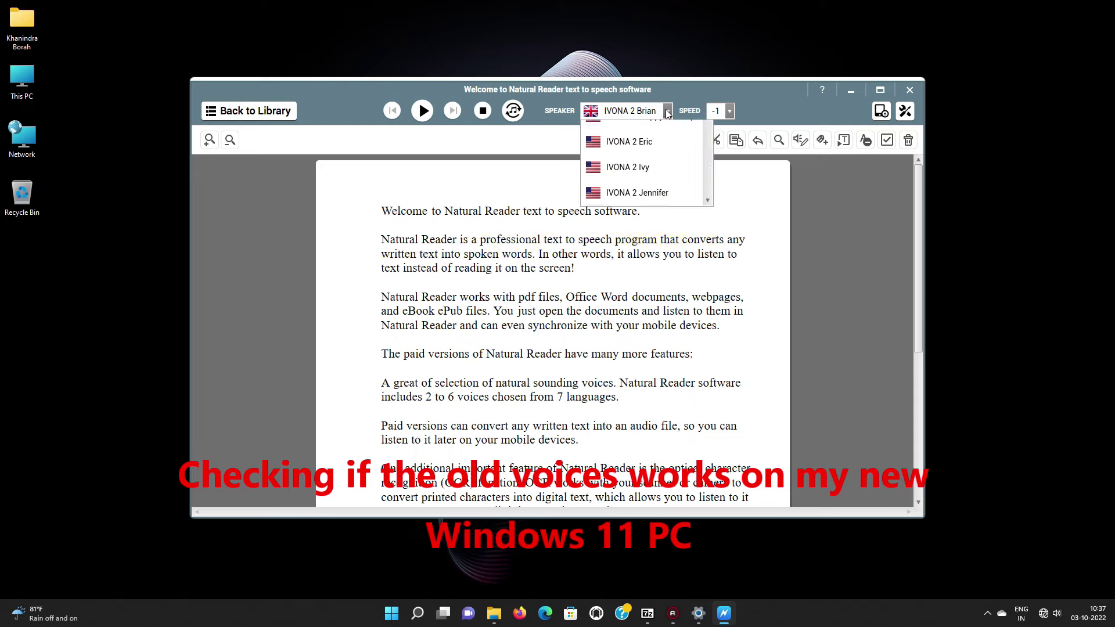
left_click_drag(705, 152, 711, 219)
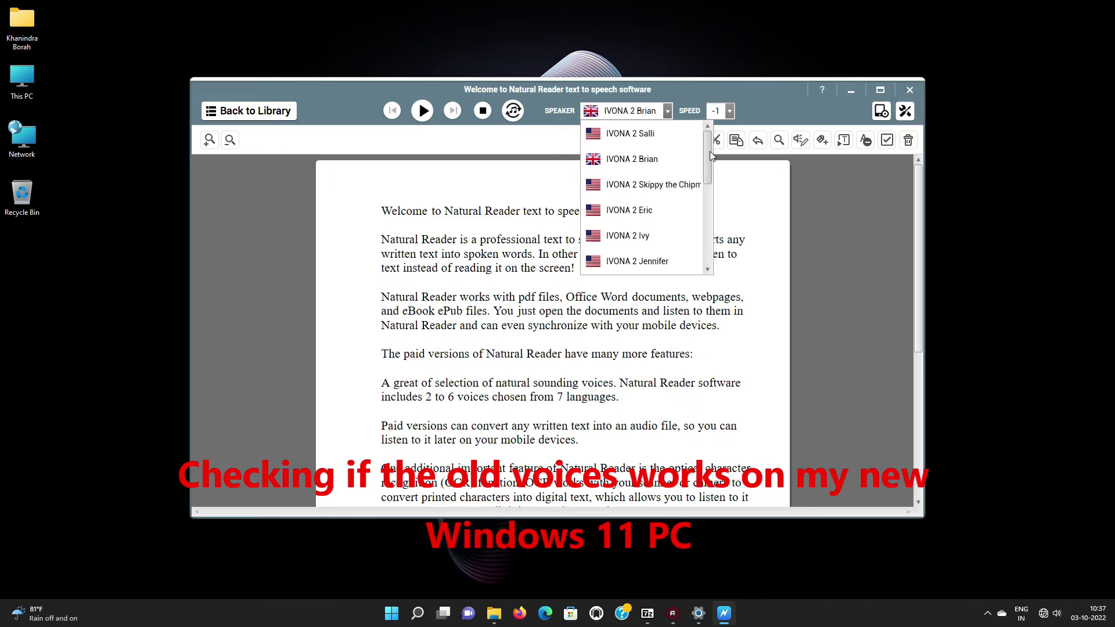
left_click(647, 159)
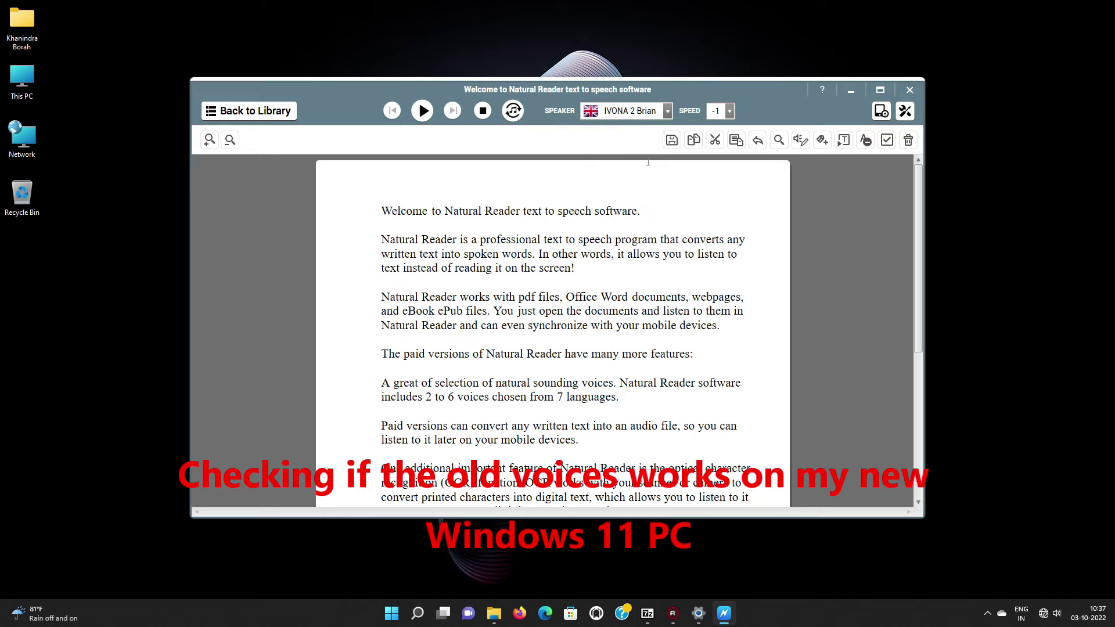
left_click(422, 111)
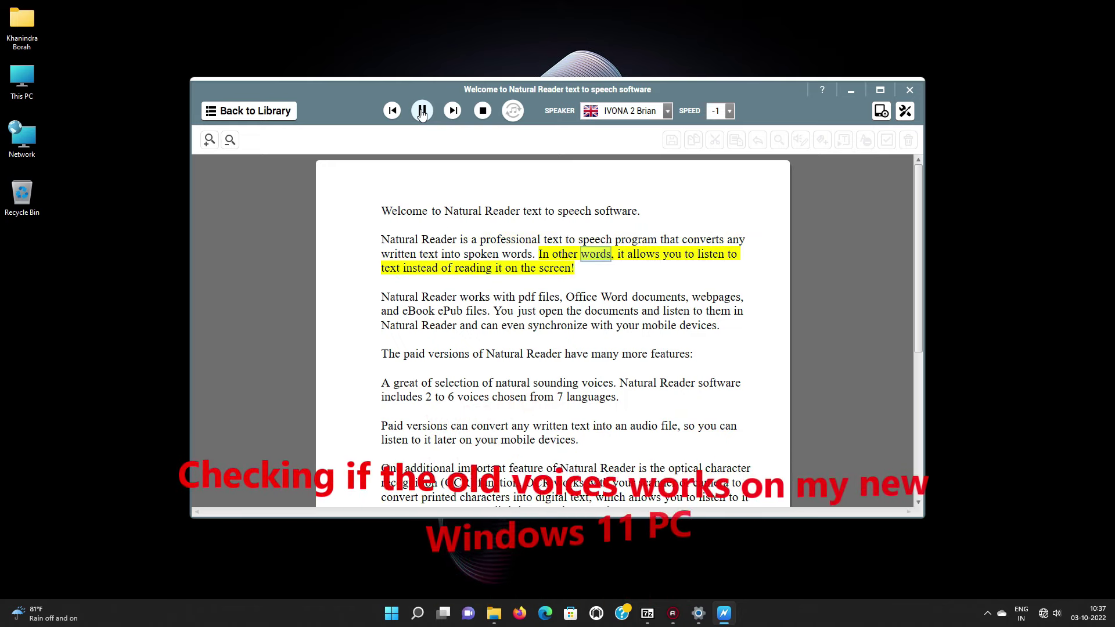
left_click(481, 113)
Step: Select IVONA 2 Skippy as the speaker, play a sample of the welcome document, and stop the reading
left_click(669, 113)
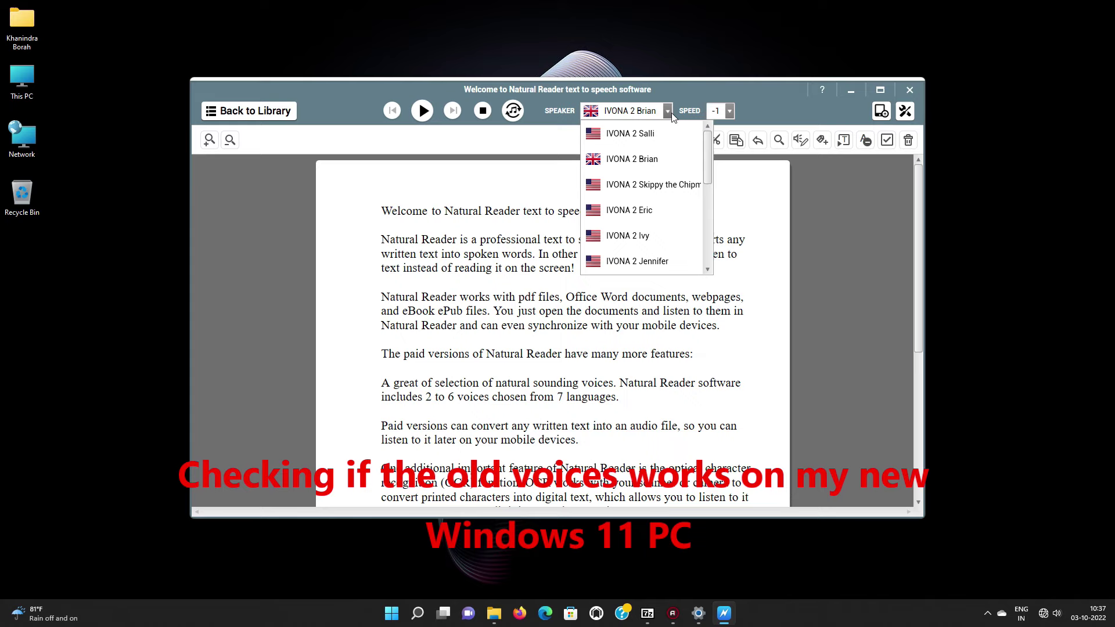
left_click(662, 182)
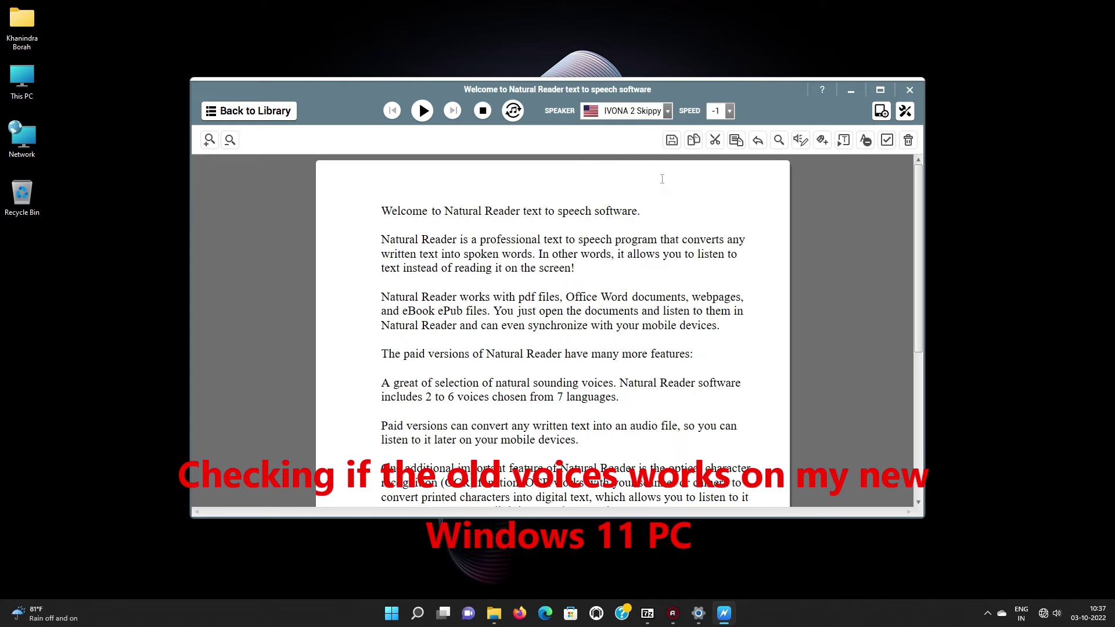
left_click(423, 112)
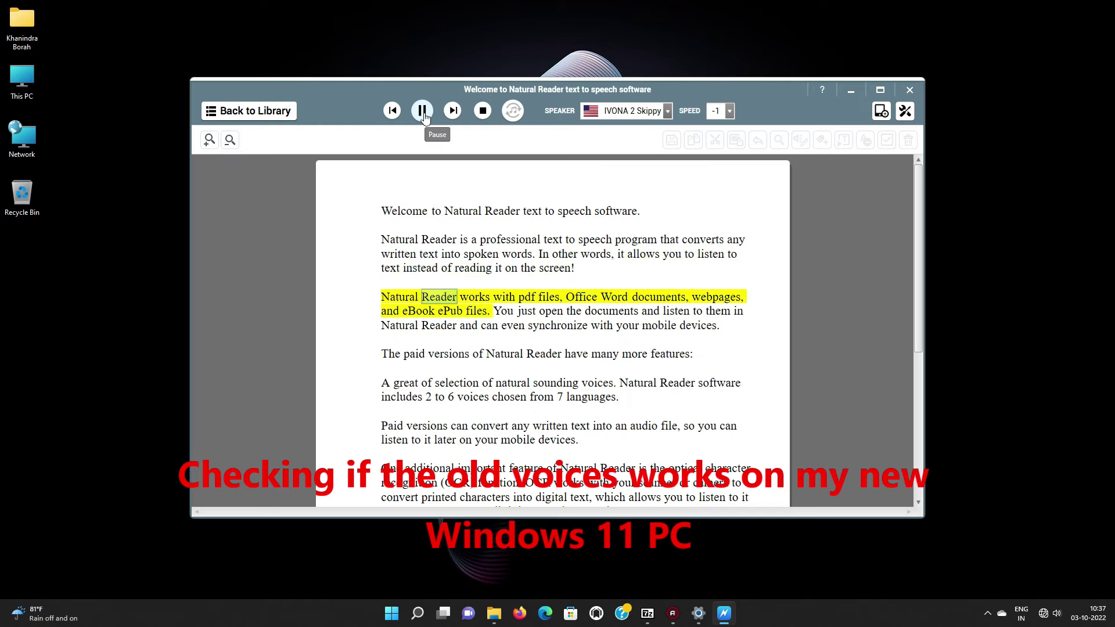
left_click(482, 112)
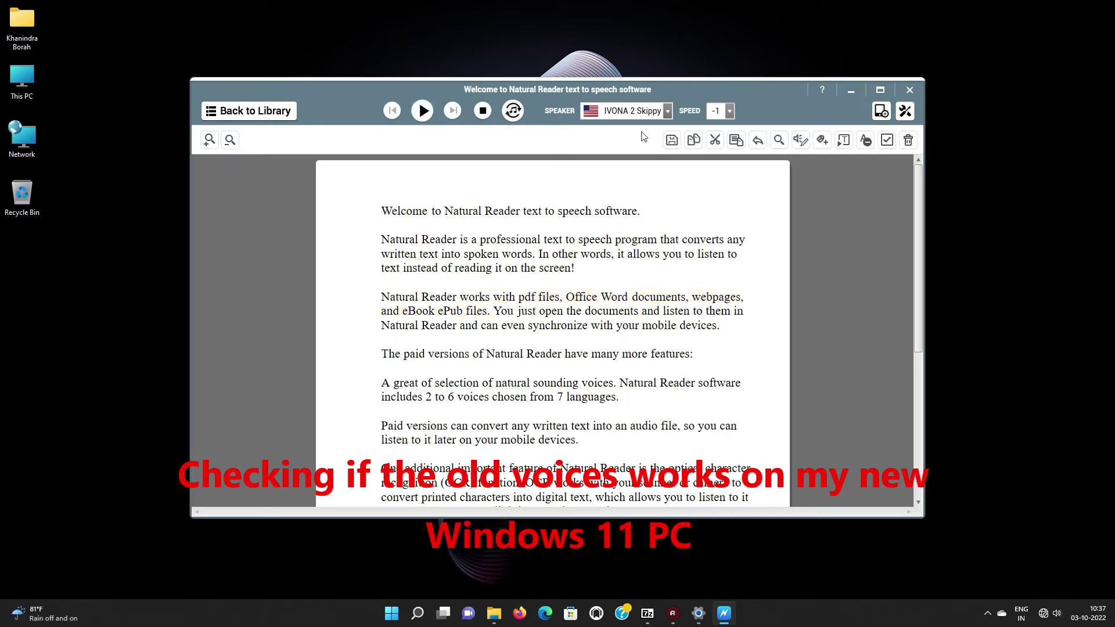
Step: Test the IVONA 2 Eric voice by playing part of the welcome document, stop it, and place the cursor just below the title line
left_click(667, 115)
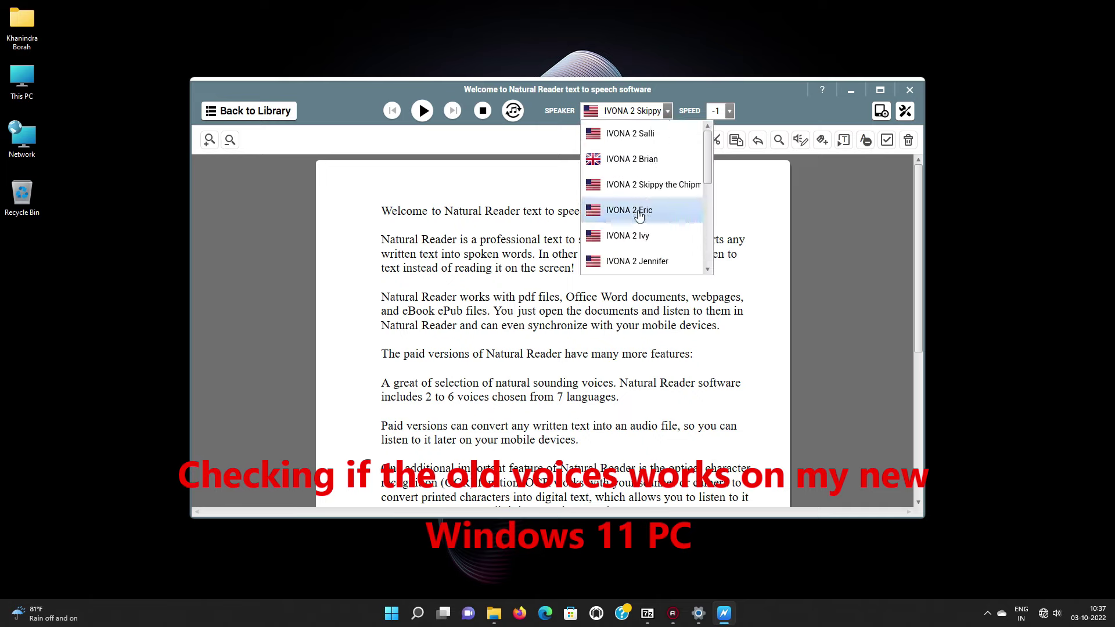
left_click(640, 213)
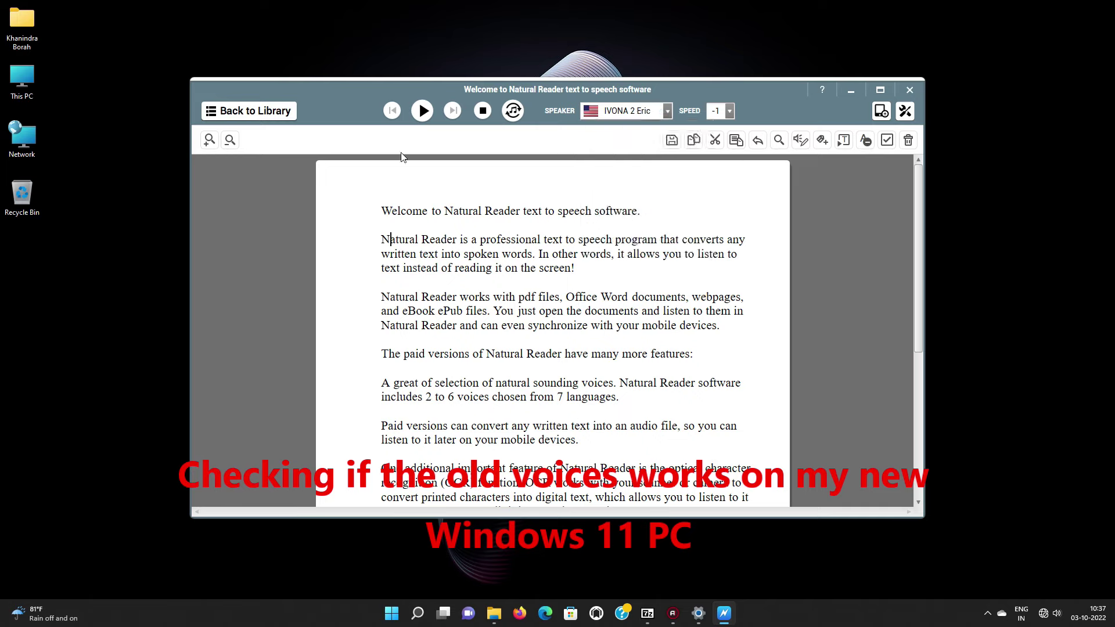
left_click(422, 112)
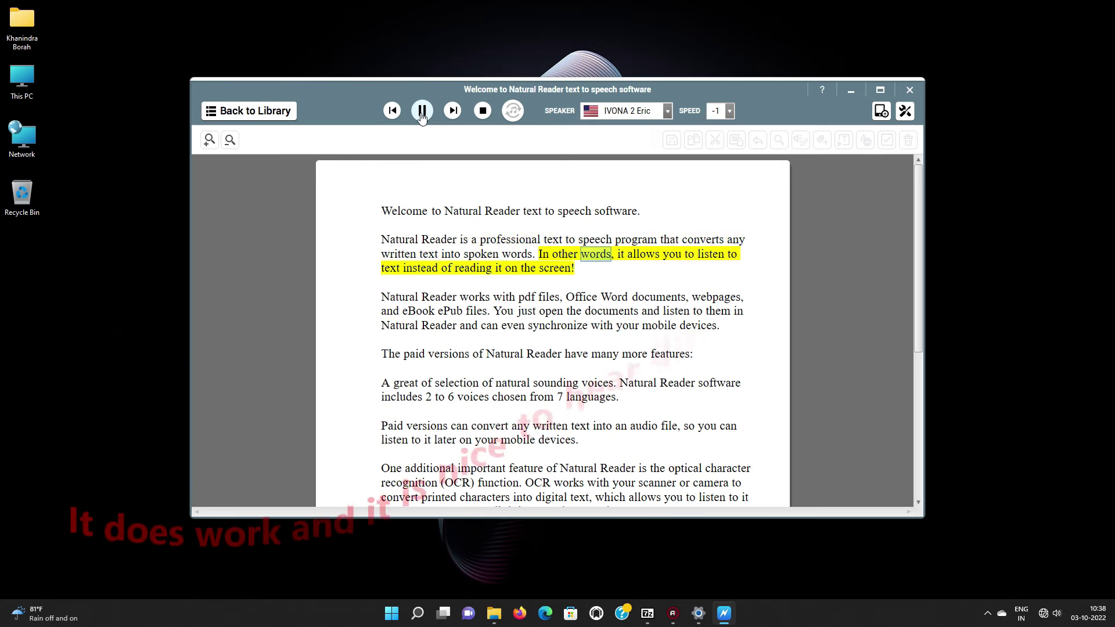
left_click(482, 114)
left_click(455, 227)
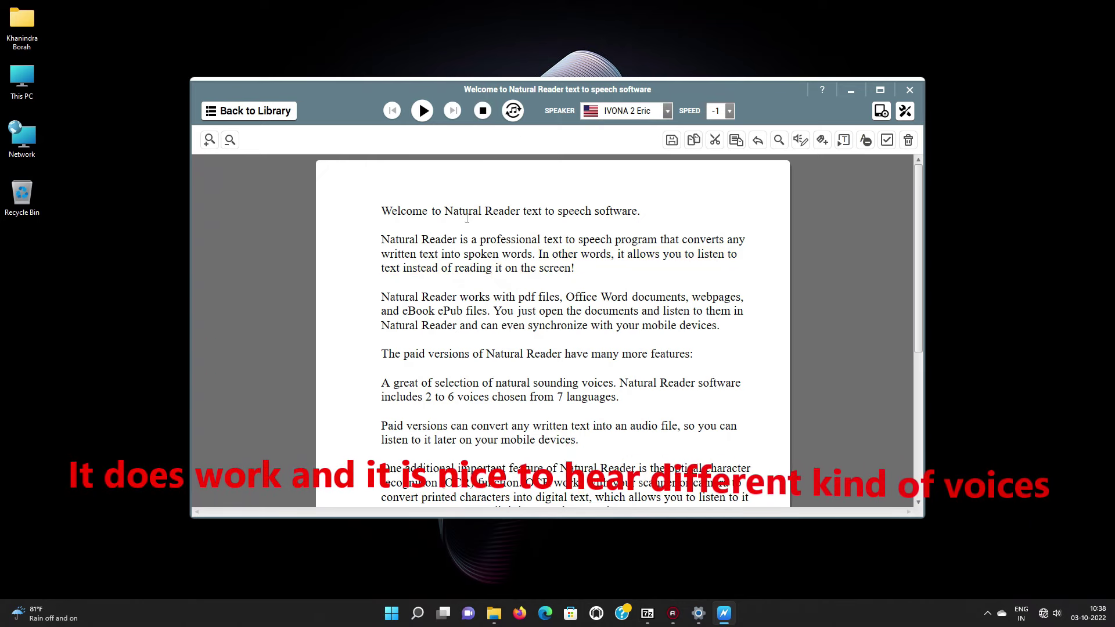
Step: Switch the speaker to IVONA 2 Ivy and play a sample of the welcome document
left_click(667, 112)
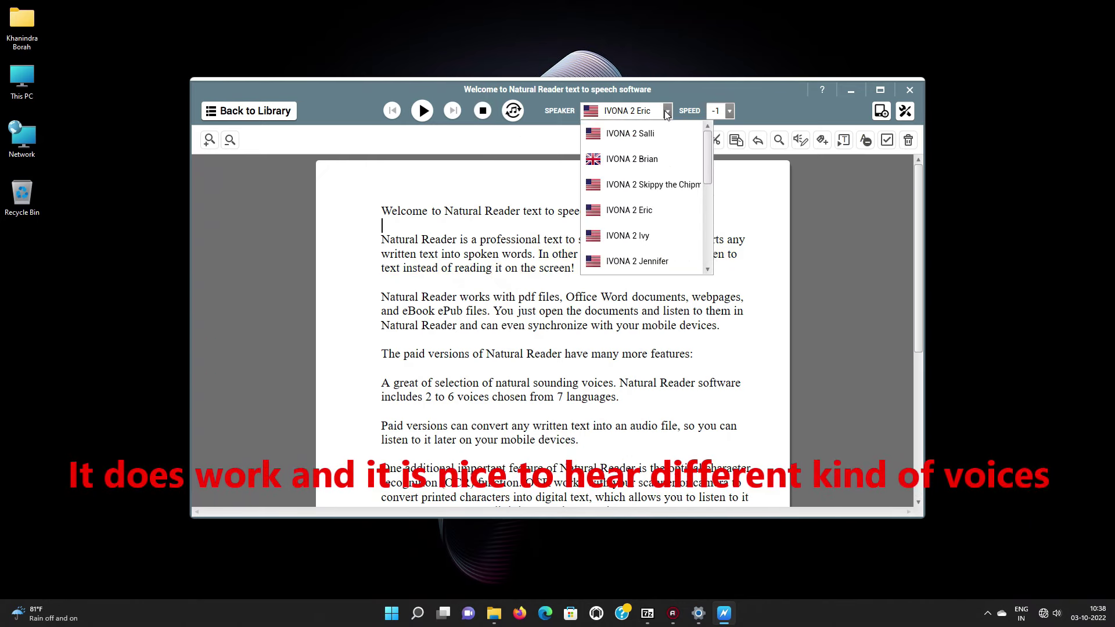
left_click(642, 230)
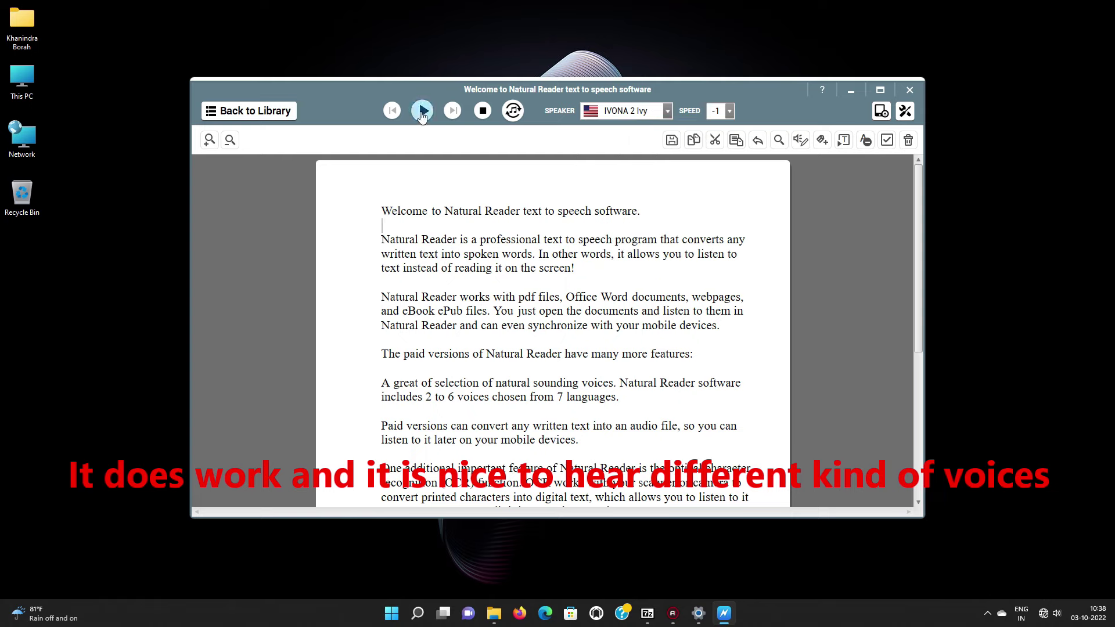
left_click(422, 112)
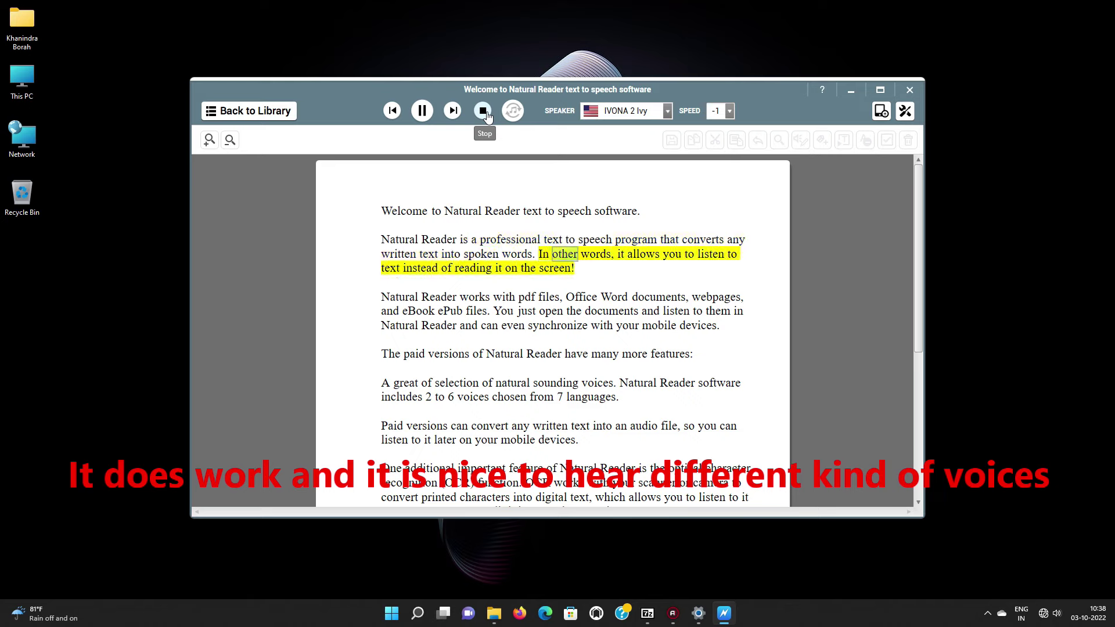
Step: Switch the speaker to IVONA 2 Jennifer, play a sample of the welcome document, and stop the reading
left_click(669, 115)
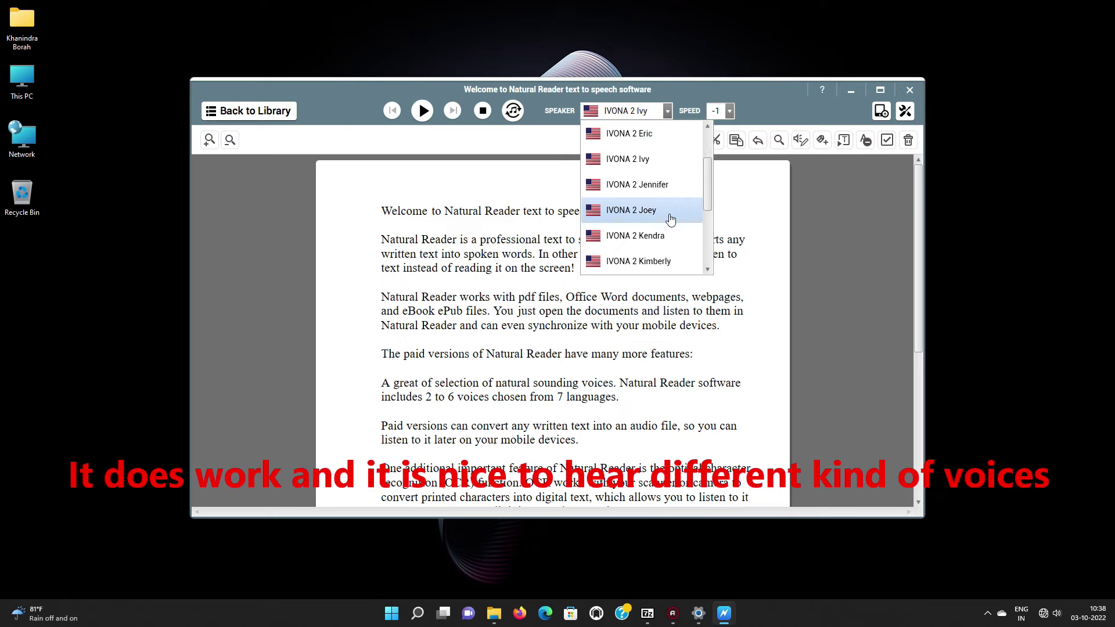
left_click(665, 186)
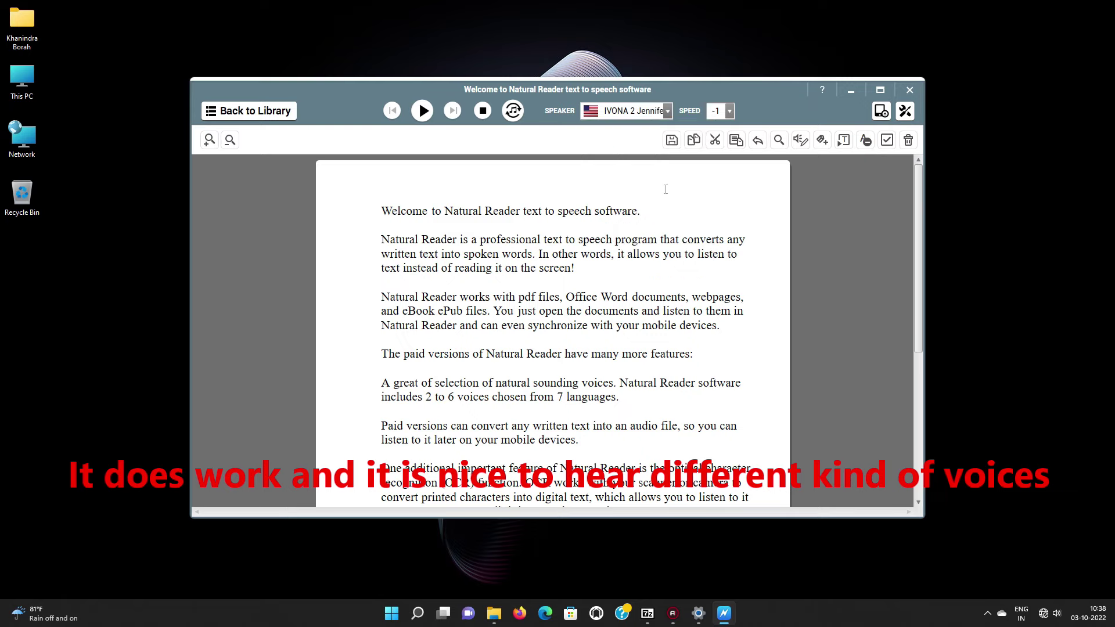
left_click(423, 111)
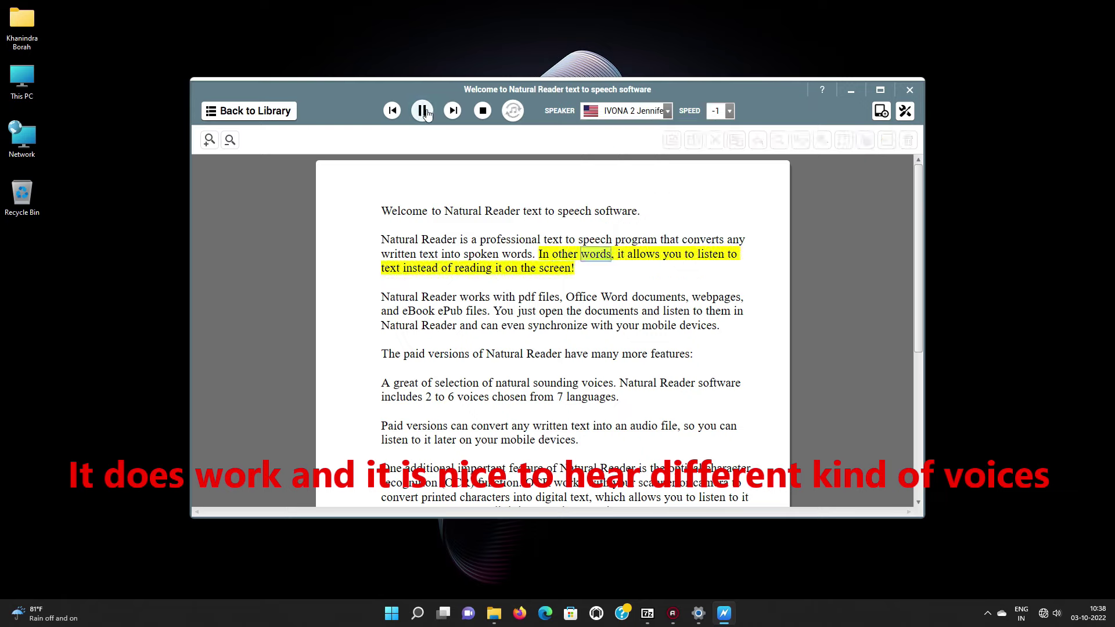
left_click(482, 112)
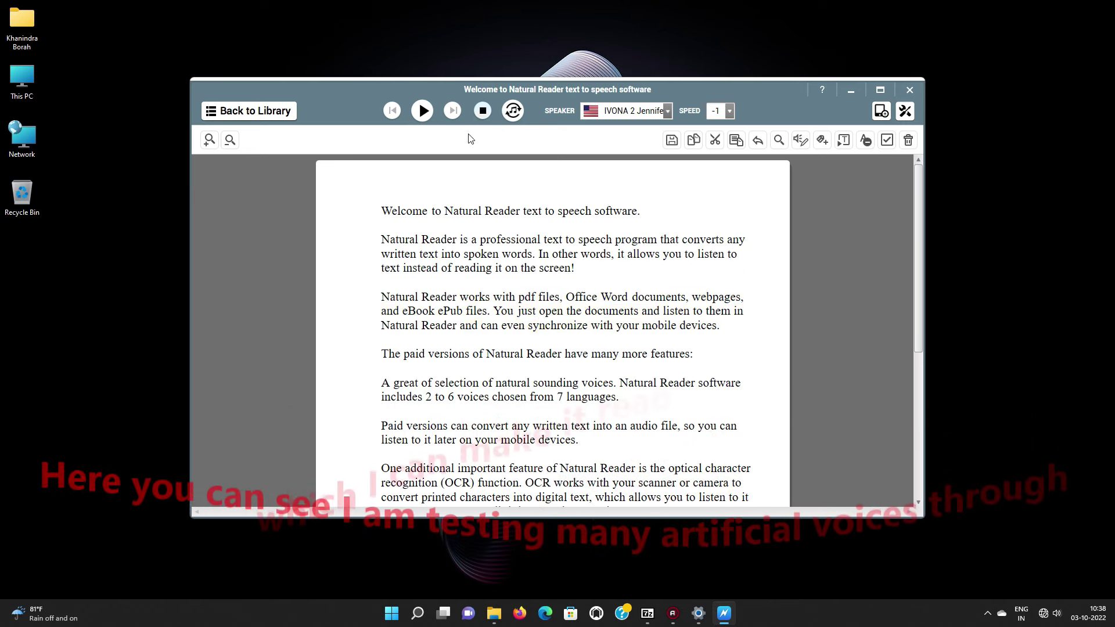
Step: Switch the speaker to IVONA 2 Joey and start reading the welcome document aloud
left_click(666, 111)
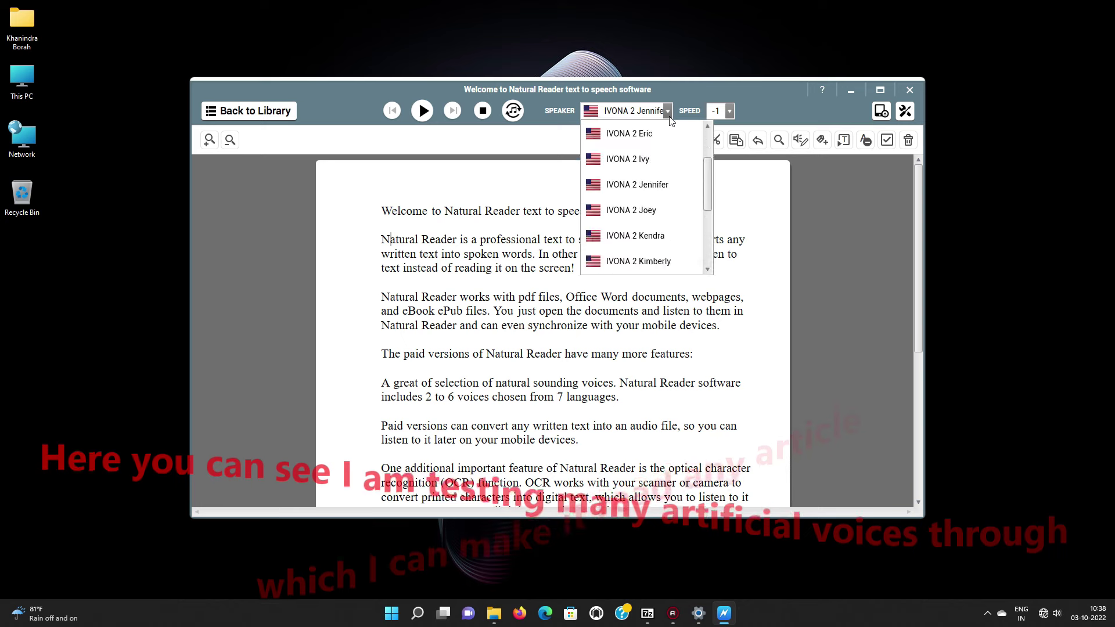
left_click(667, 210)
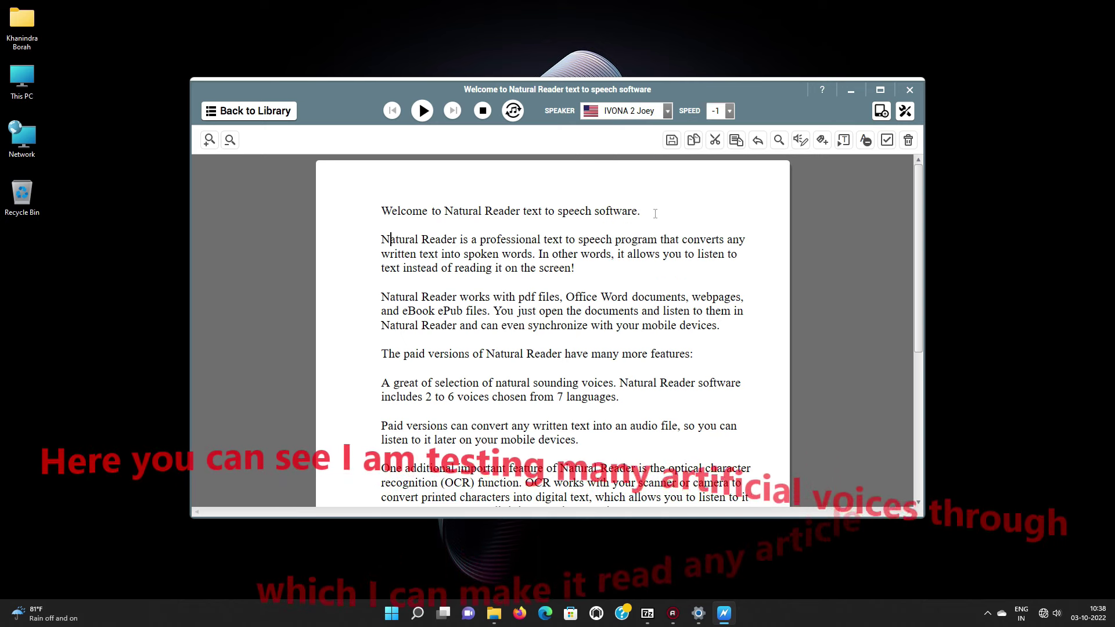
left_click(422, 116)
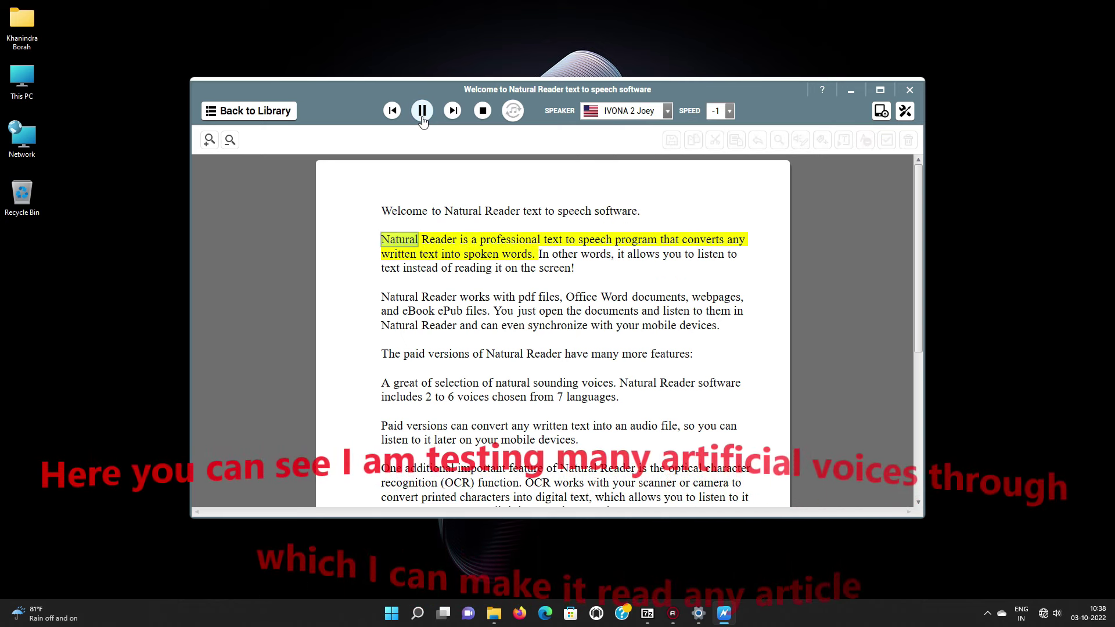